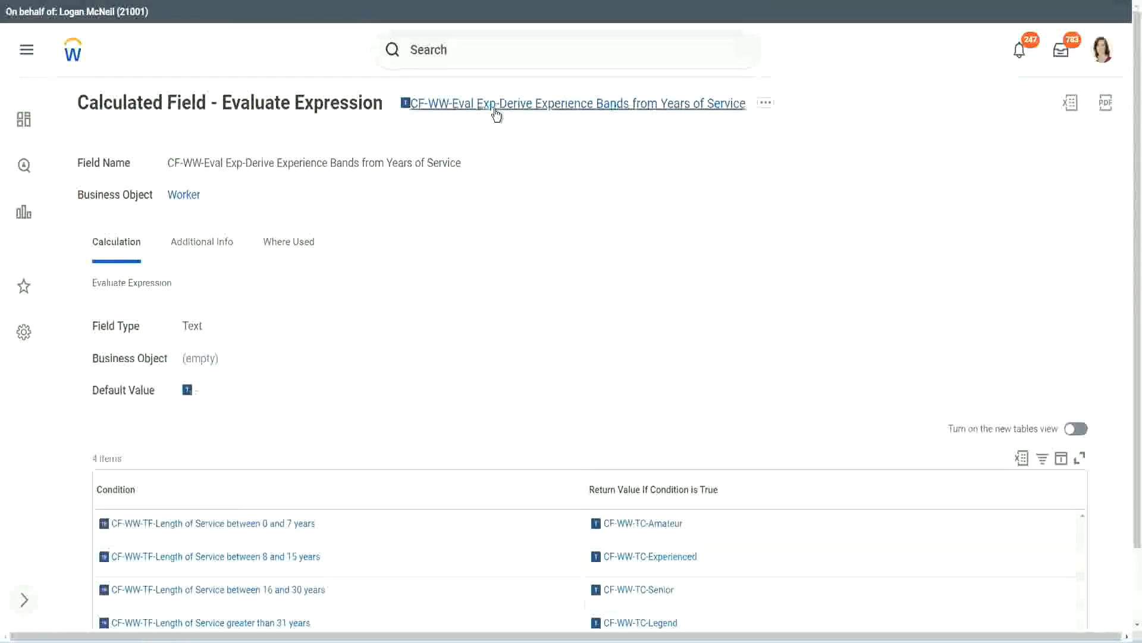
{"action": "right_click", "coordinate": [494, 111]}
{"action": "left_click", "coordinate": [539, 178]}
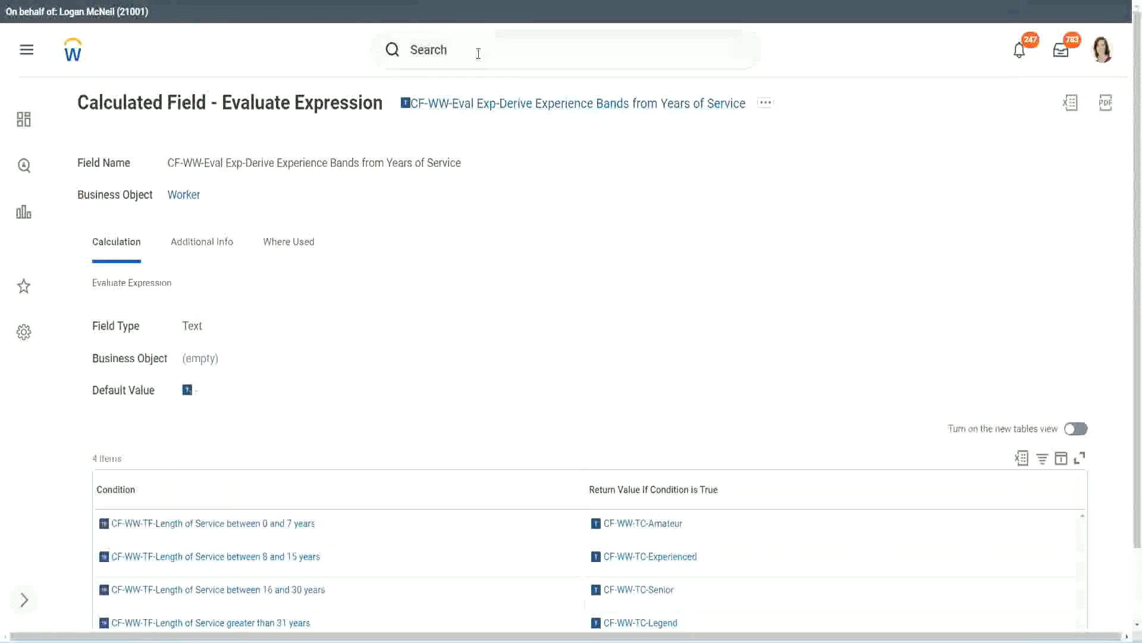
{"action": "left_click", "coordinate": [478, 54]}
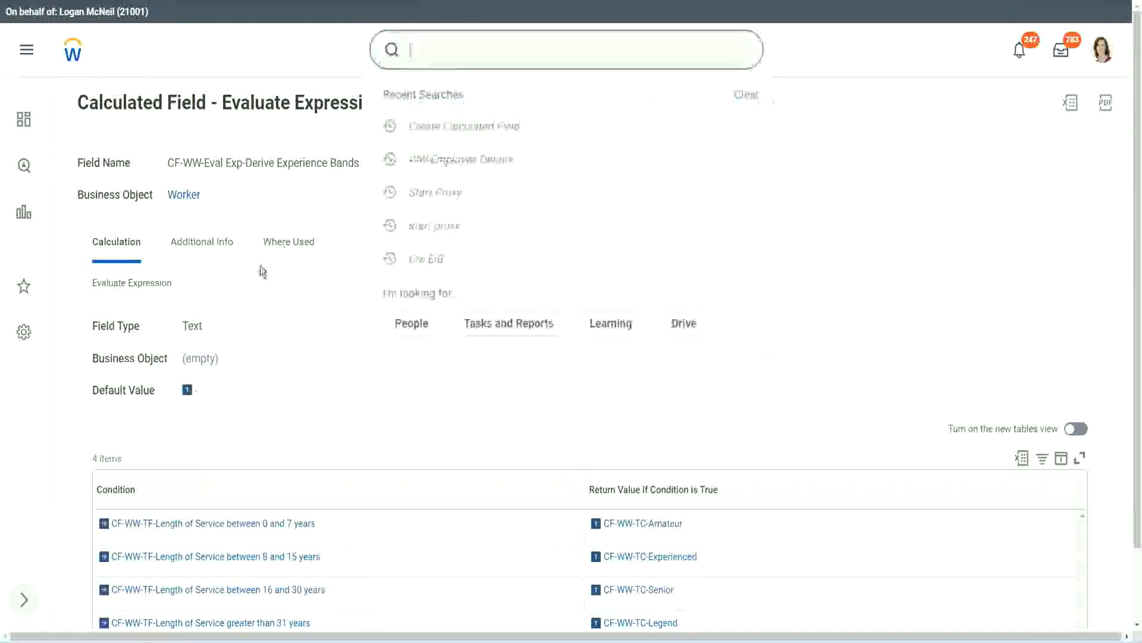
{"action": "left_click", "coordinate": [809, 133]}
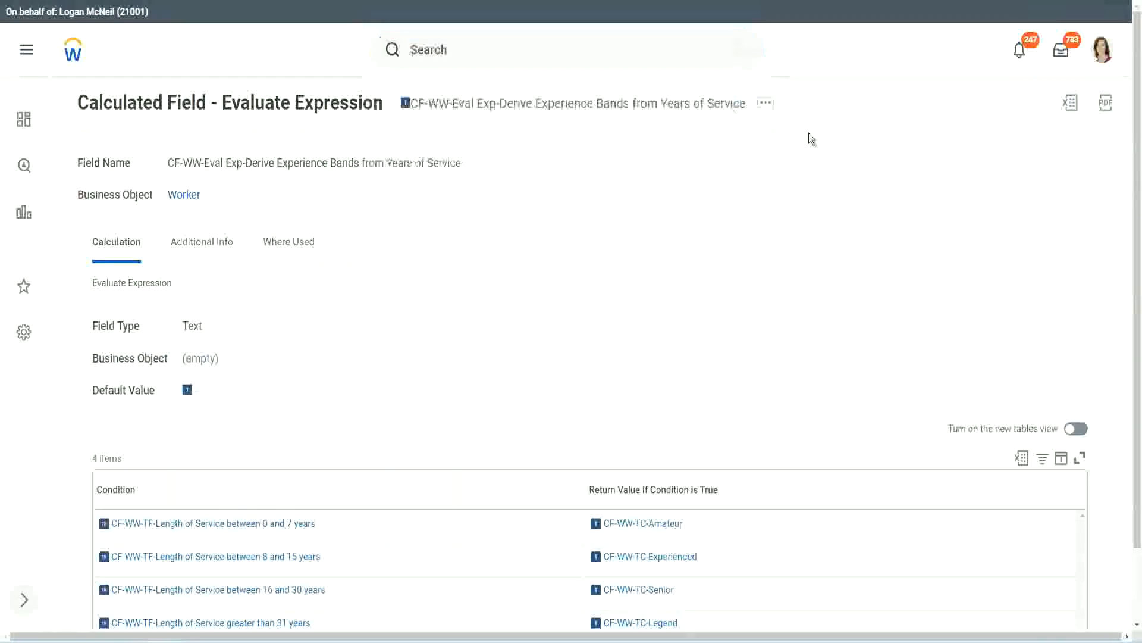
Step: Search for "create calc field" and open the Create Calculated Field task
{"action": "left_click", "coordinate": [452, 44]}
{"action": "type", "text": "create calc"}
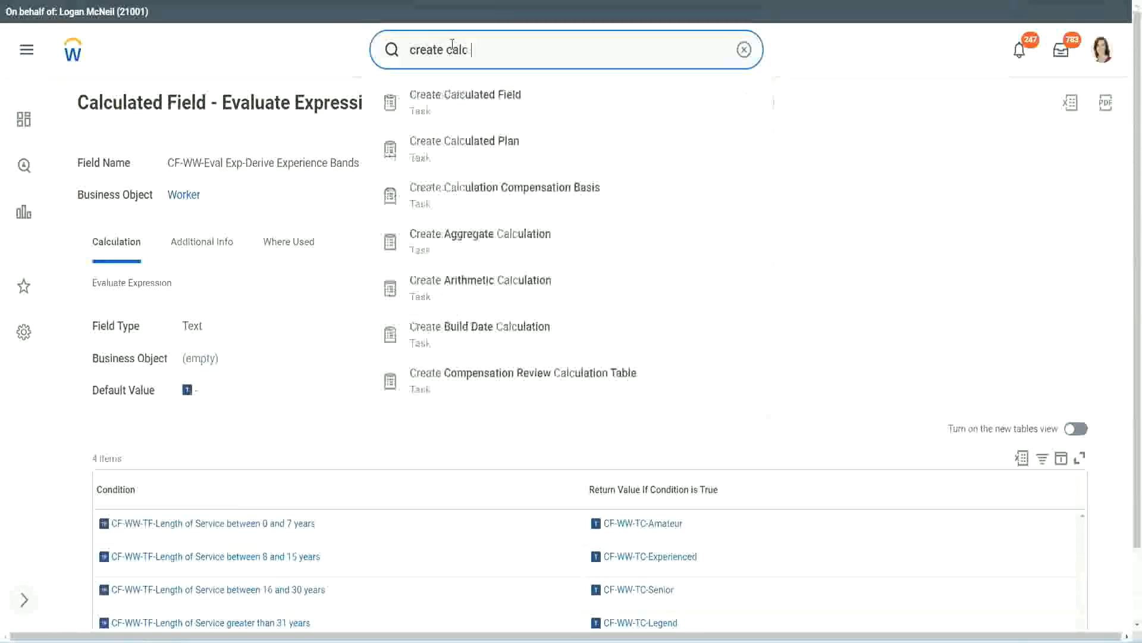
{"action": "type", "text": " field"}
{"action": "left_click", "coordinate": [476, 111]}
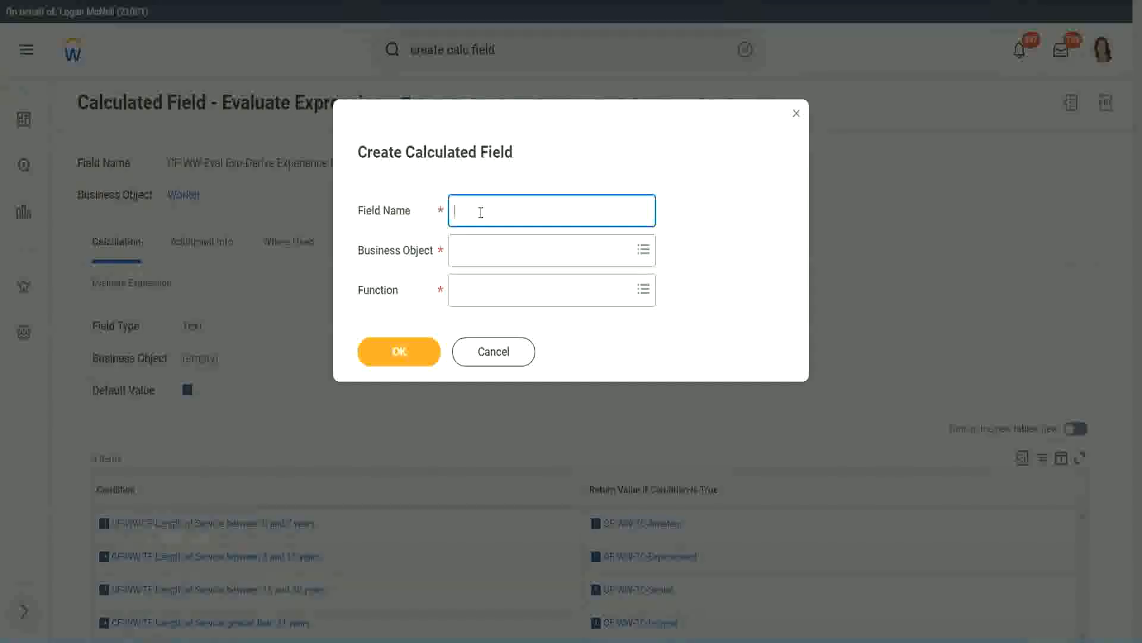
Step: Name the new calculated field "CF-WW-LRB-Identify Experience Bands from years of Service"
{"action": "type", "text": "CF-WW-LRB-Identify Exeper"}
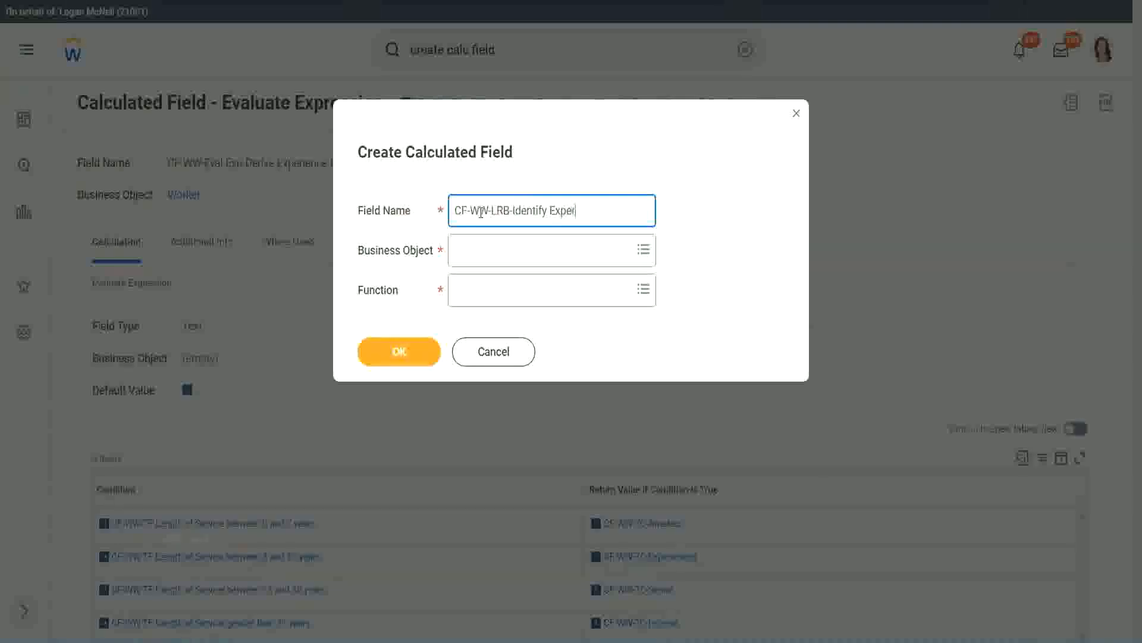
{"action": "type", "text": "ience Bands from"}
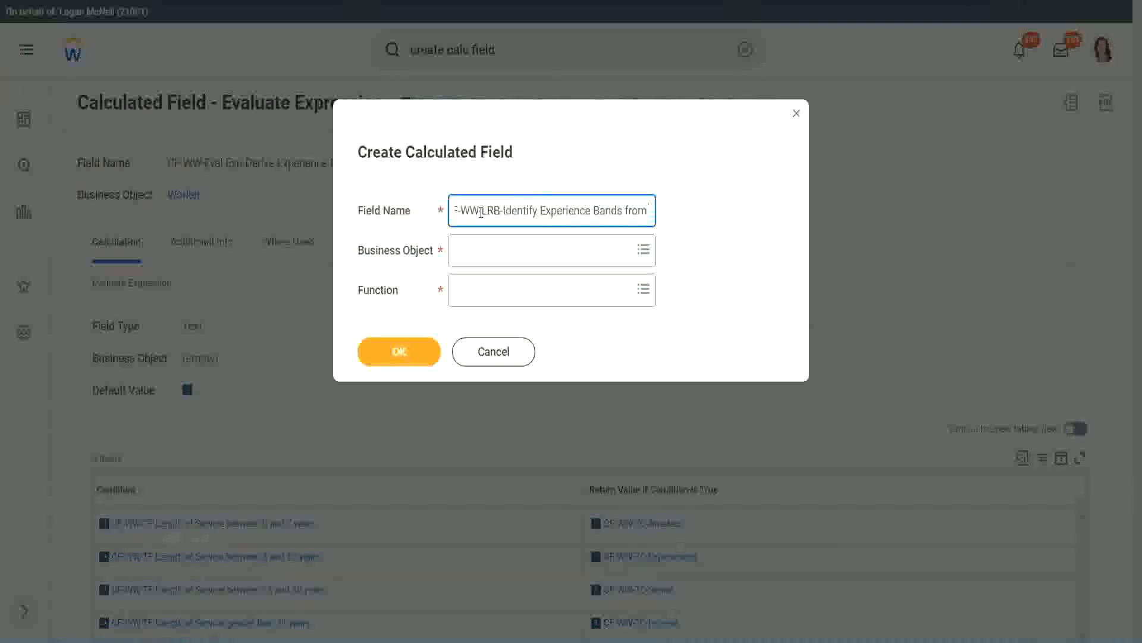
{"action": "type", "text": " years of Service"}
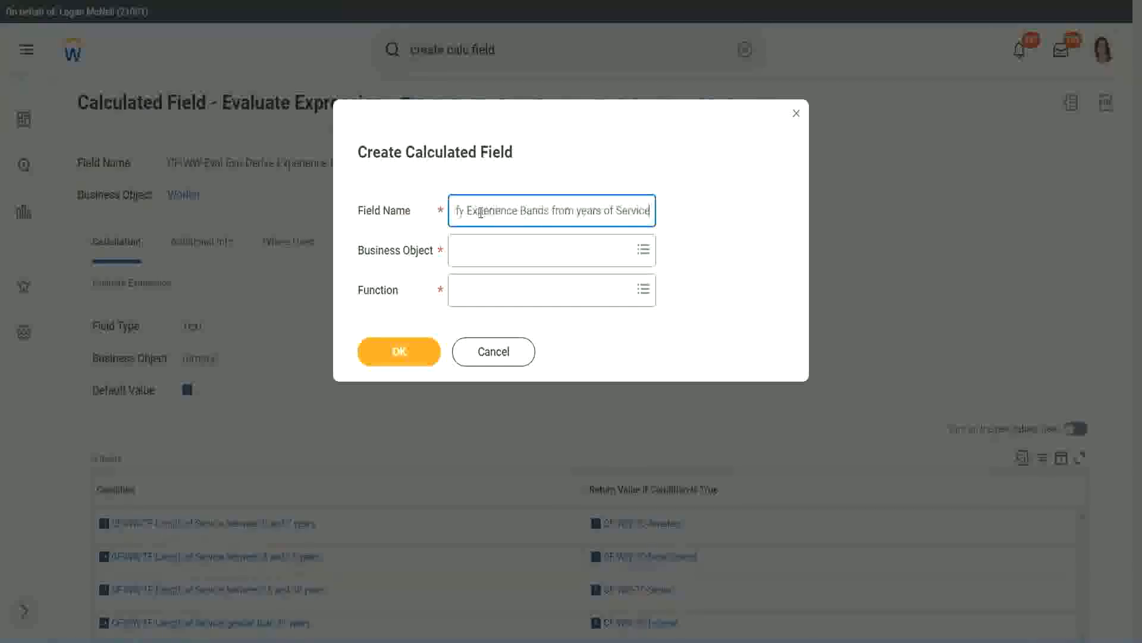
Step: Set the business object to Worker and the function to Lookup Range Band, and confirm the new calculated field
{"action": "key", "text": "Tab"}
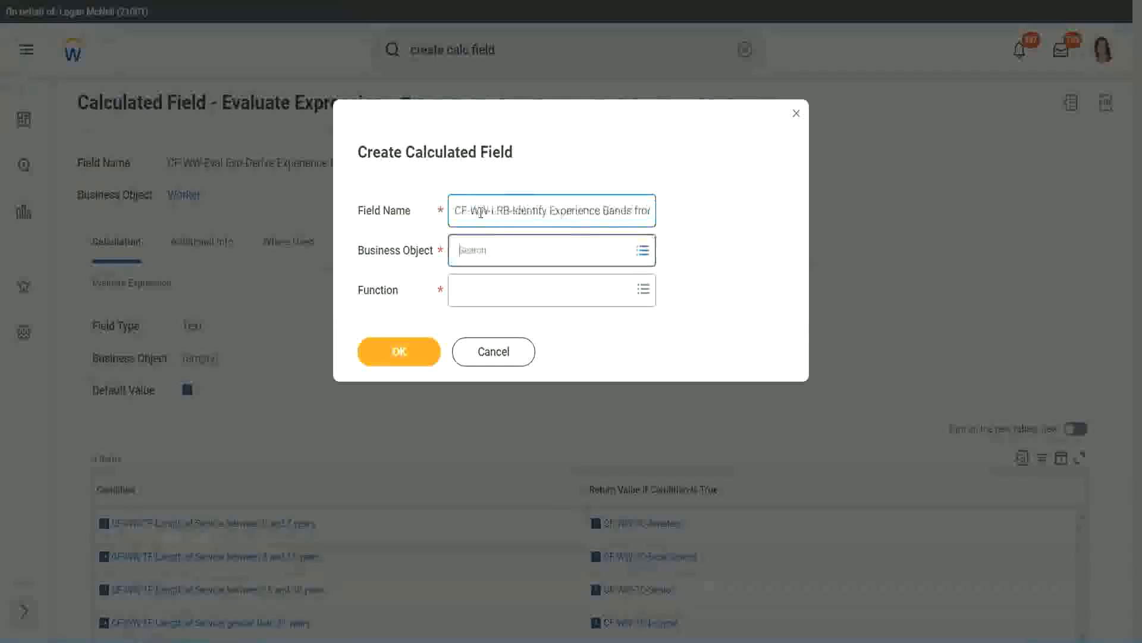
{"action": "type", "text": "wor"}
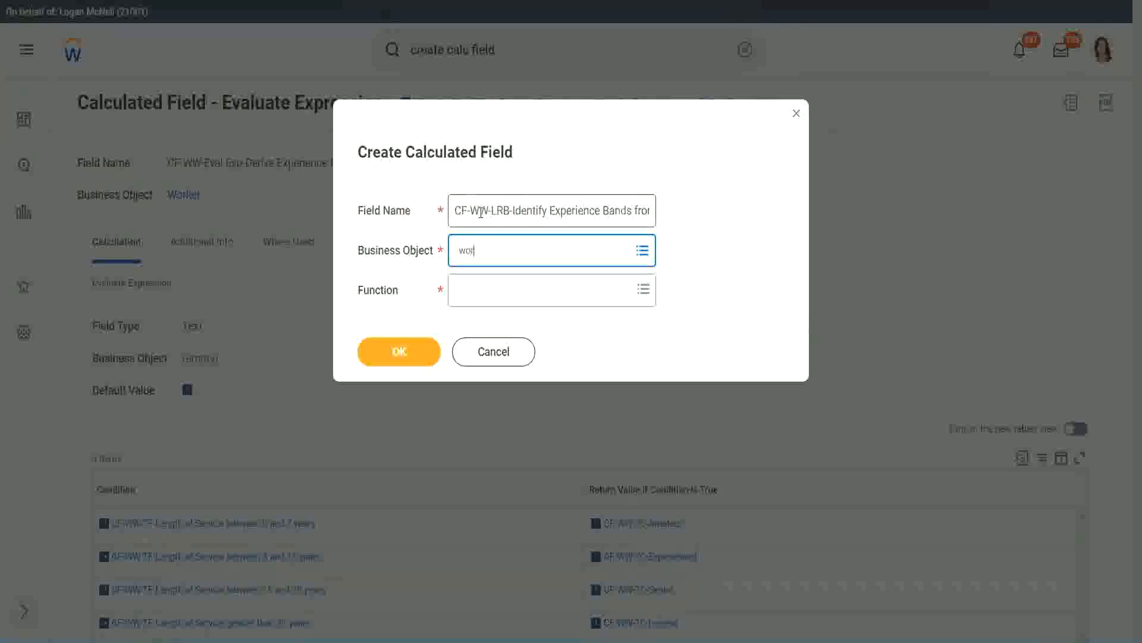
{"action": "type", "text": "ker"}
{"action": "key", "text": "Return"}
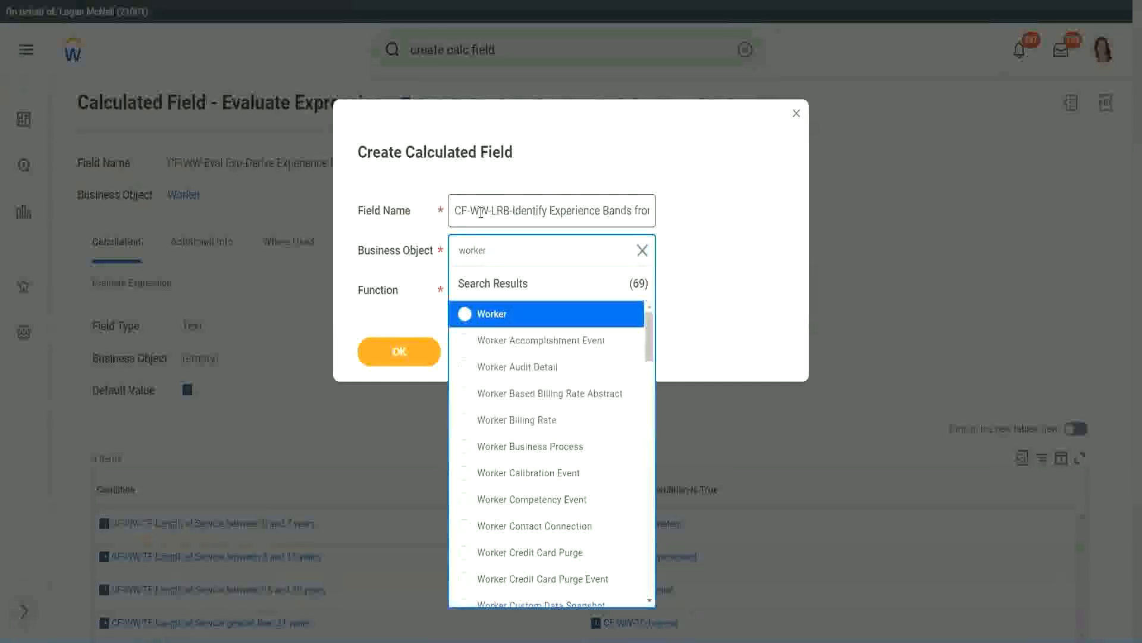
{"action": "key", "text": "Return"}
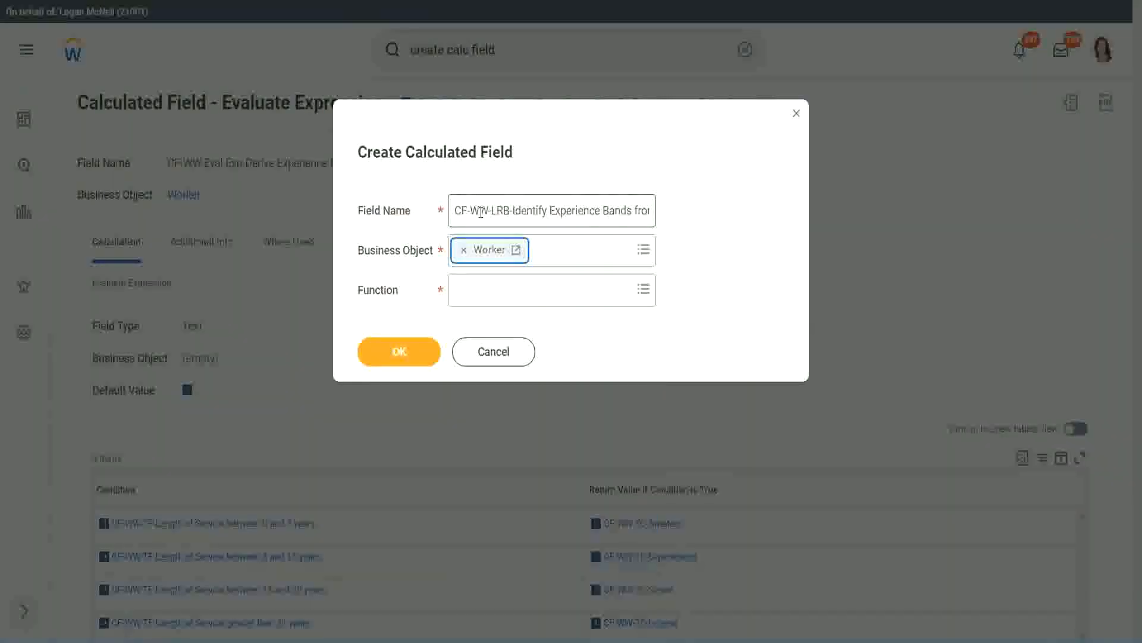
{"action": "key", "text": "Tab"}
{"action": "type", "text": "lrb"}
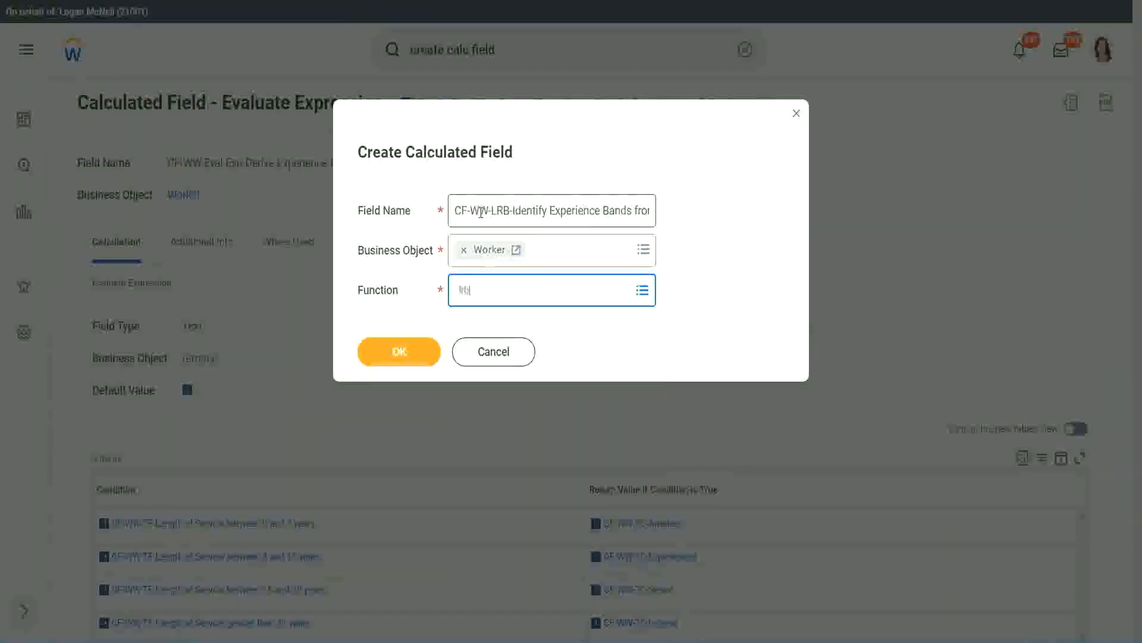
{"action": "key", "text": "Return"}
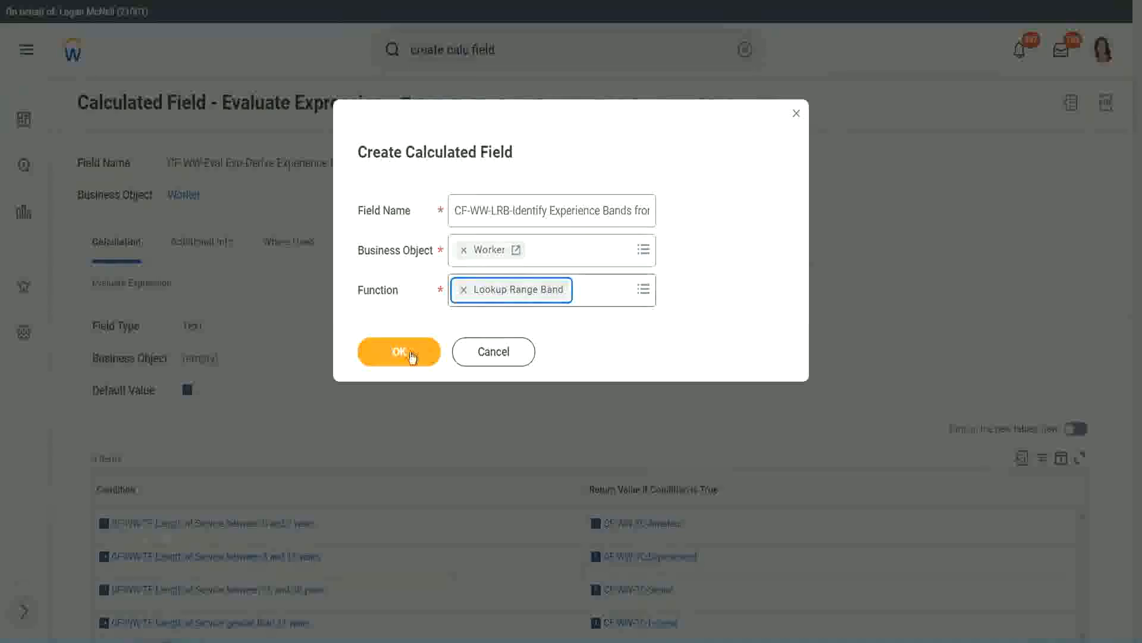
{"action": "left_click", "coordinate": [408, 354]}
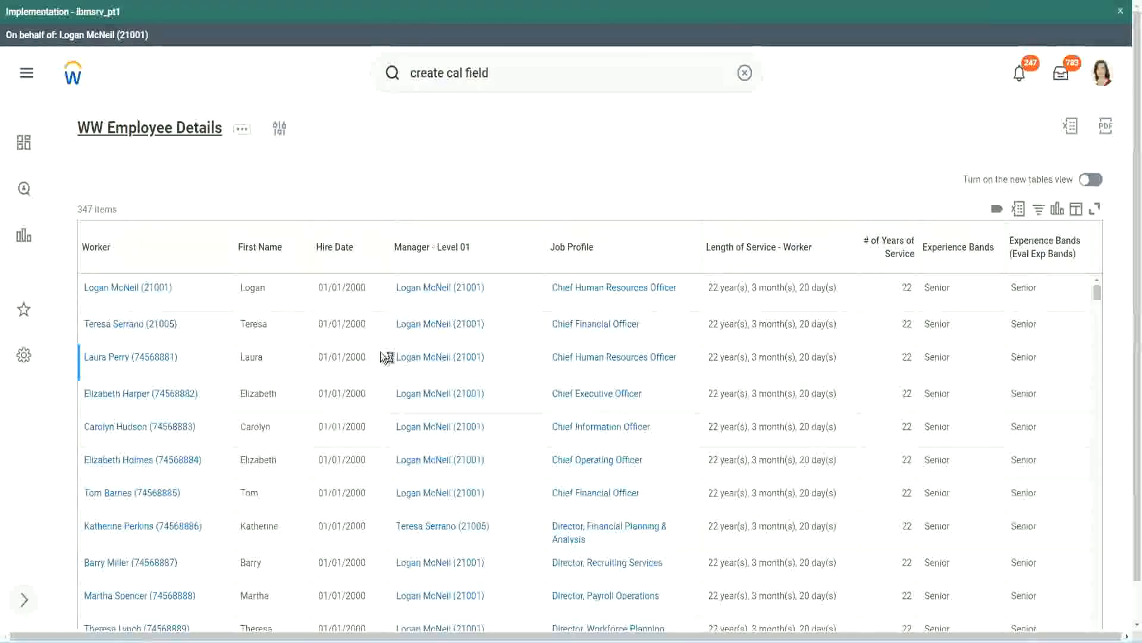
Step: Copy the name "CF-WW-Convert Text To Number-Number of Years from Length of Service" from the employee report's definition and use it as the source field
{"action": "scroll", "coordinate": [378, 393], "scroll_direction": "down", "scroll_amount": 6}
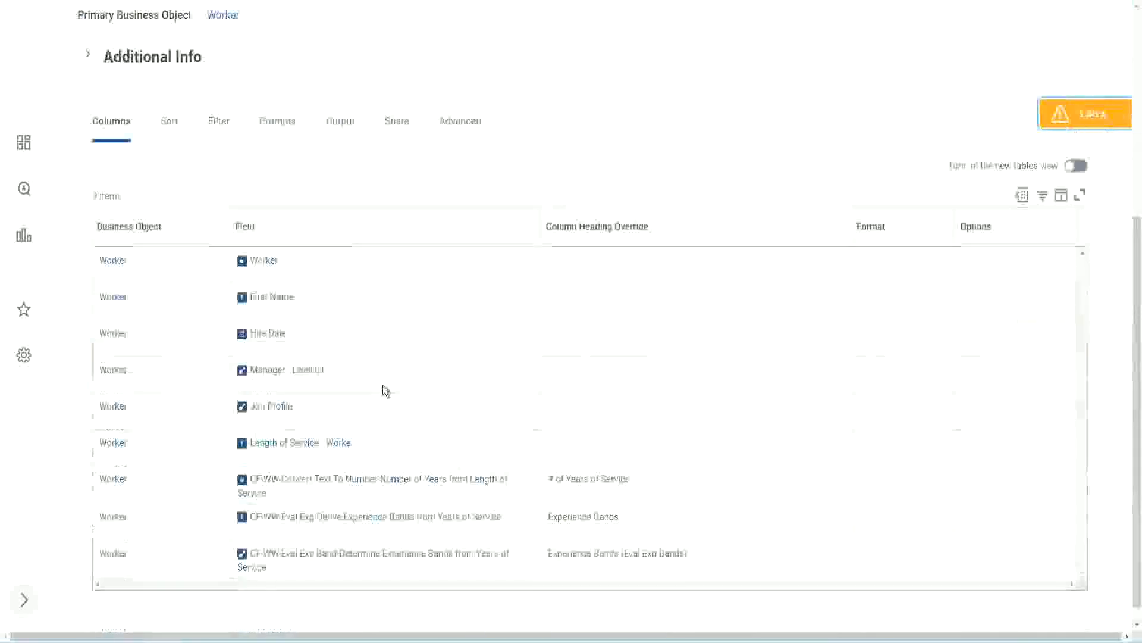
{"action": "right_click", "coordinate": [362, 465]}
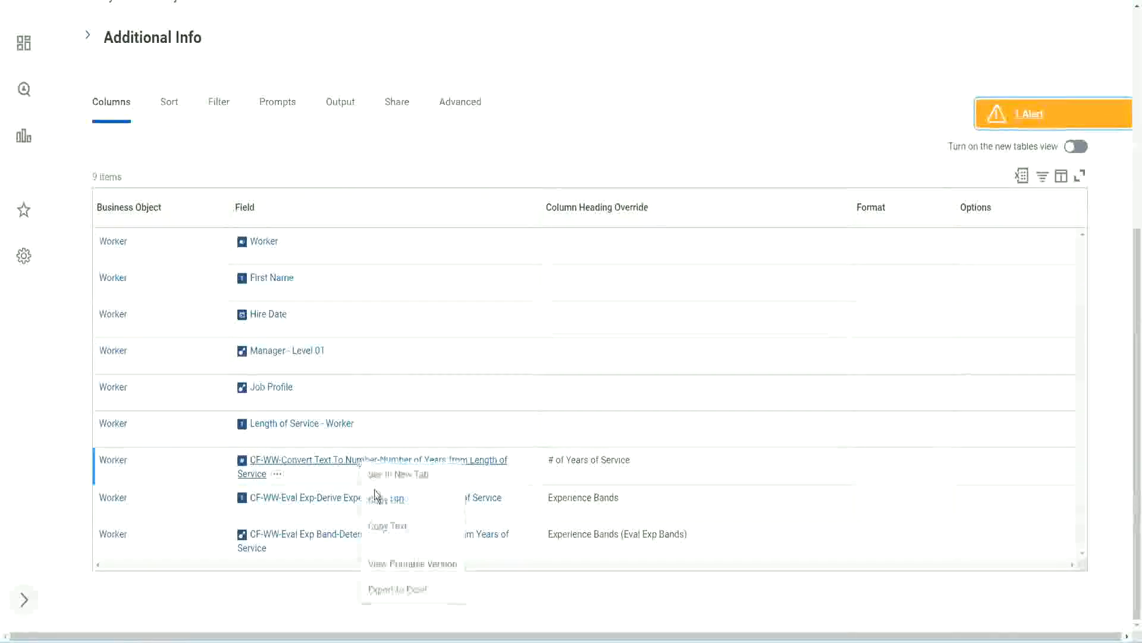
{"action": "left_click", "coordinate": [393, 528]}
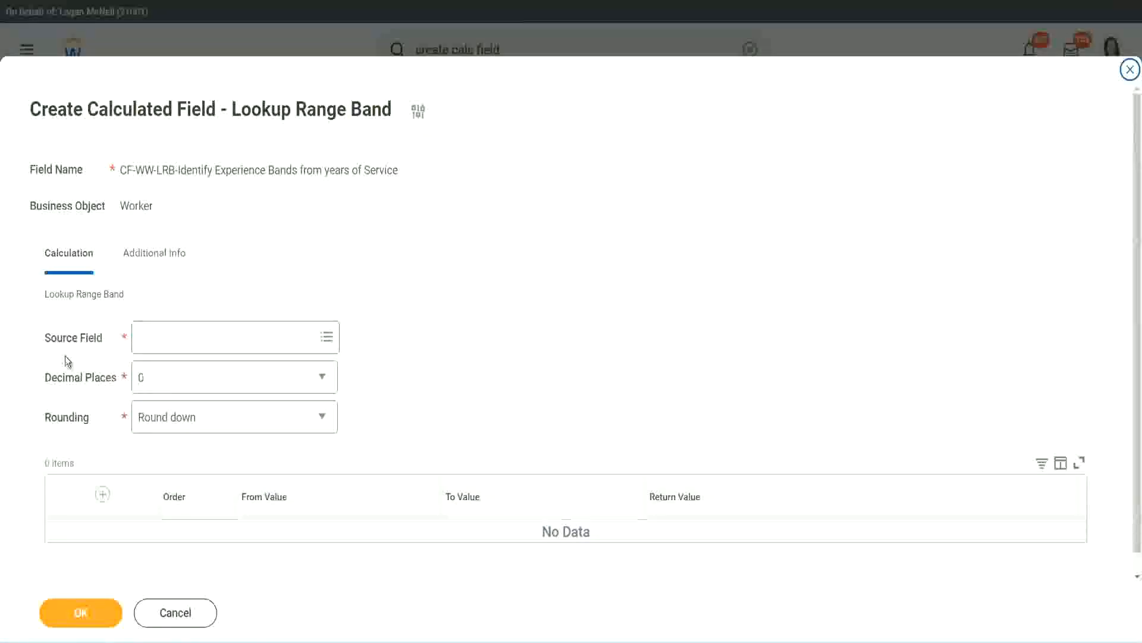
{"action": "left_click", "coordinate": [178, 338]}
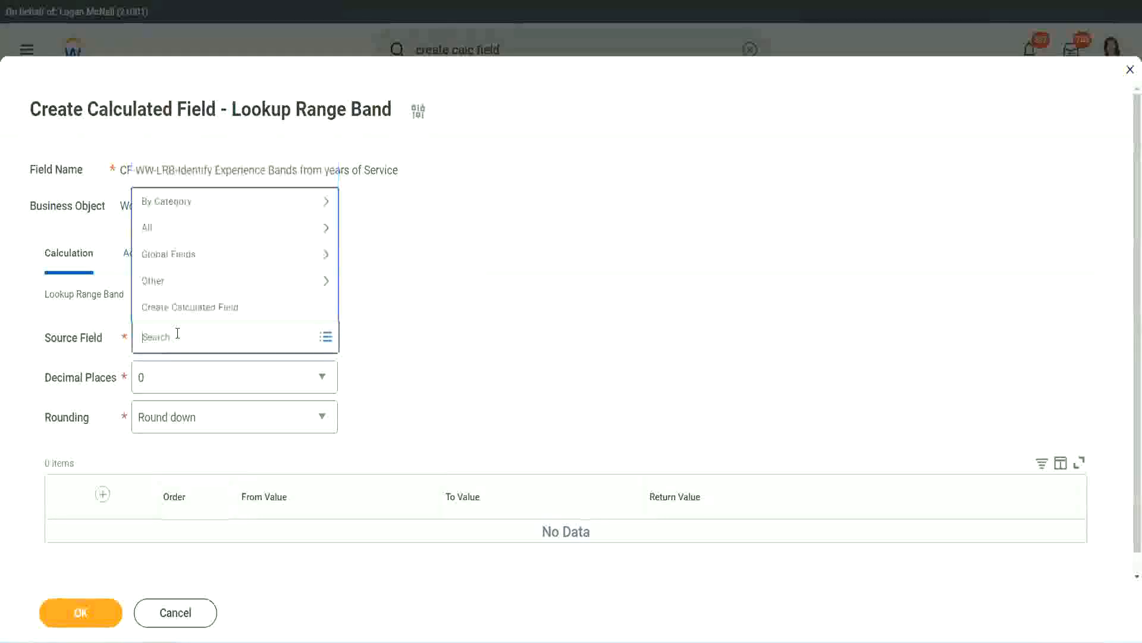
{"action": "type", "text": "Number of Years from Length of Service"}
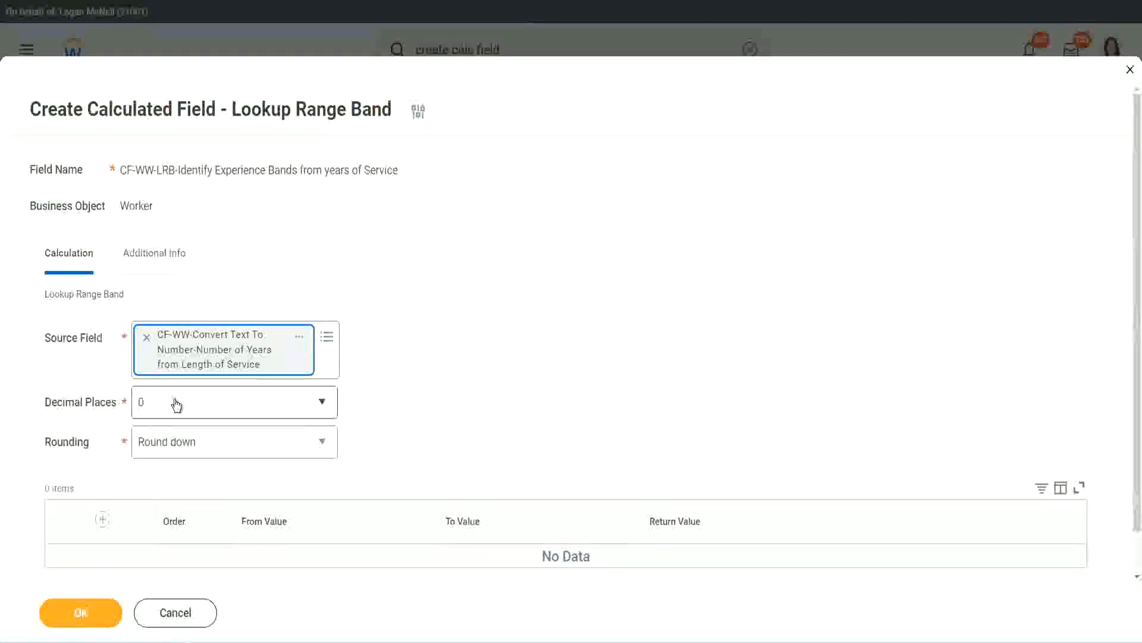
Step: Keep the decimal places at 0 and set the rounding to Round
{"action": "left_click", "coordinate": [223, 409]}
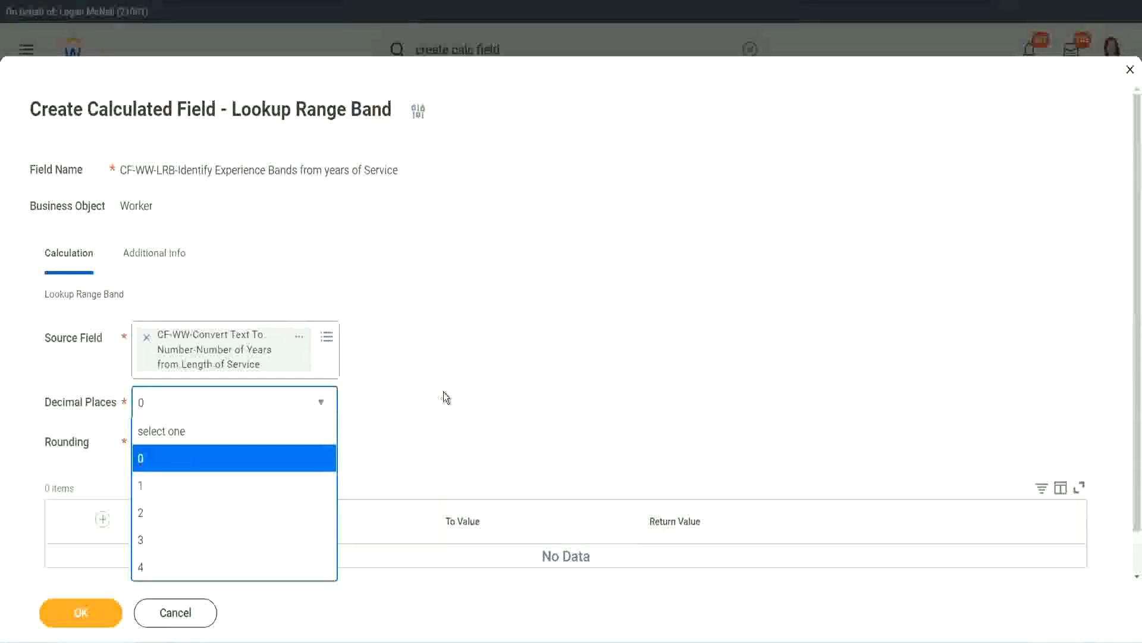
{"action": "left_click", "coordinate": [444, 391]}
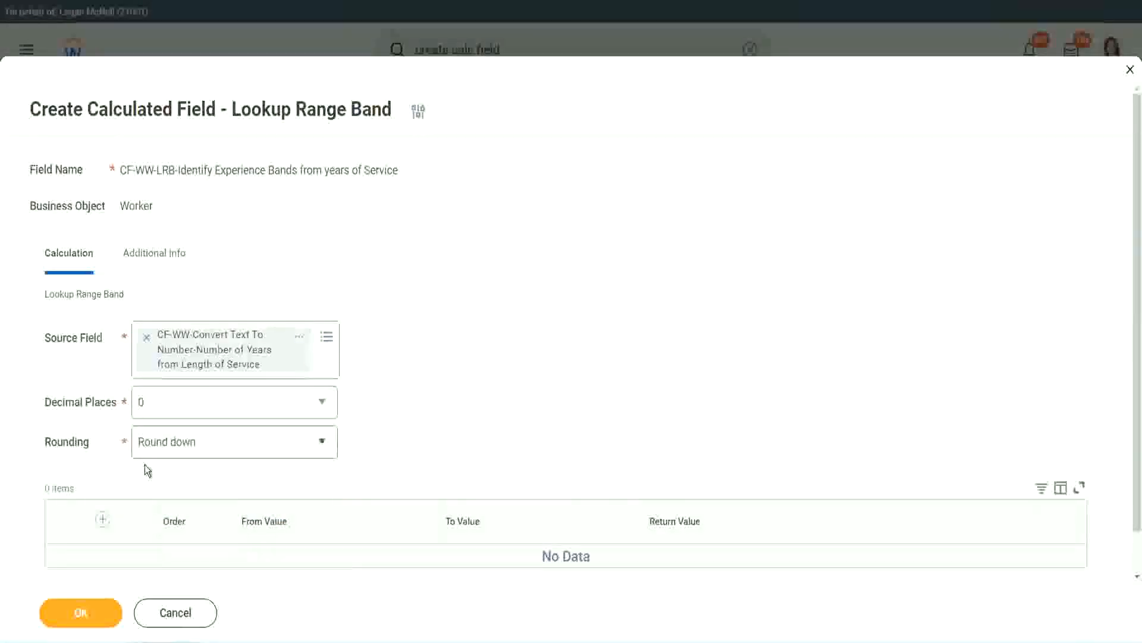
{"action": "left_click", "coordinate": [183, 445]}
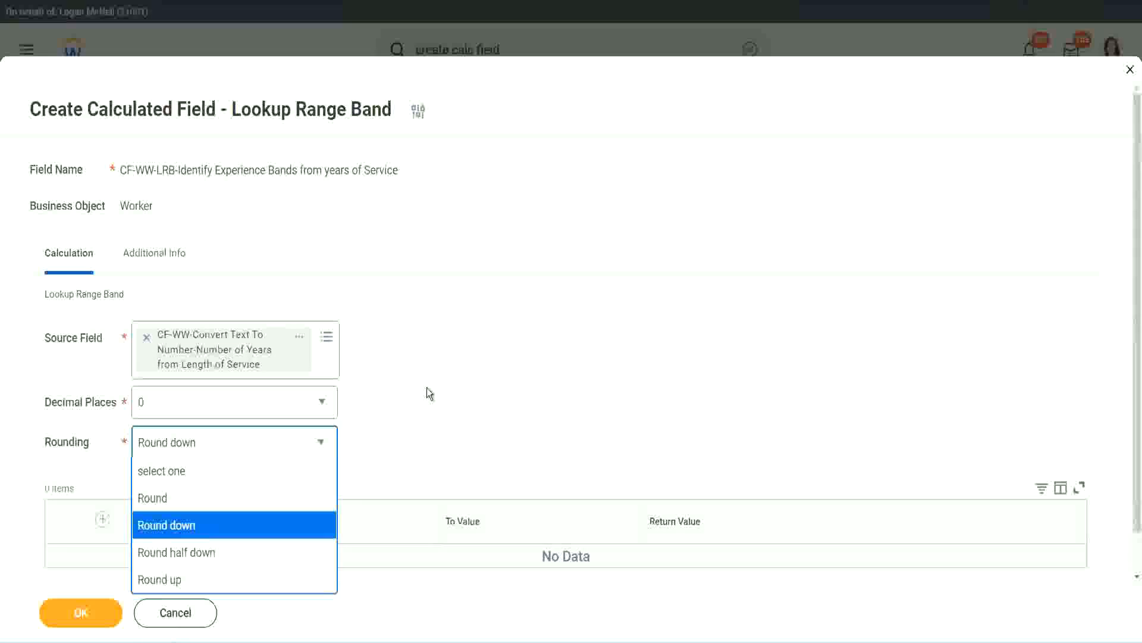
{"action": "left_click", "coordinate": [401, 438]}
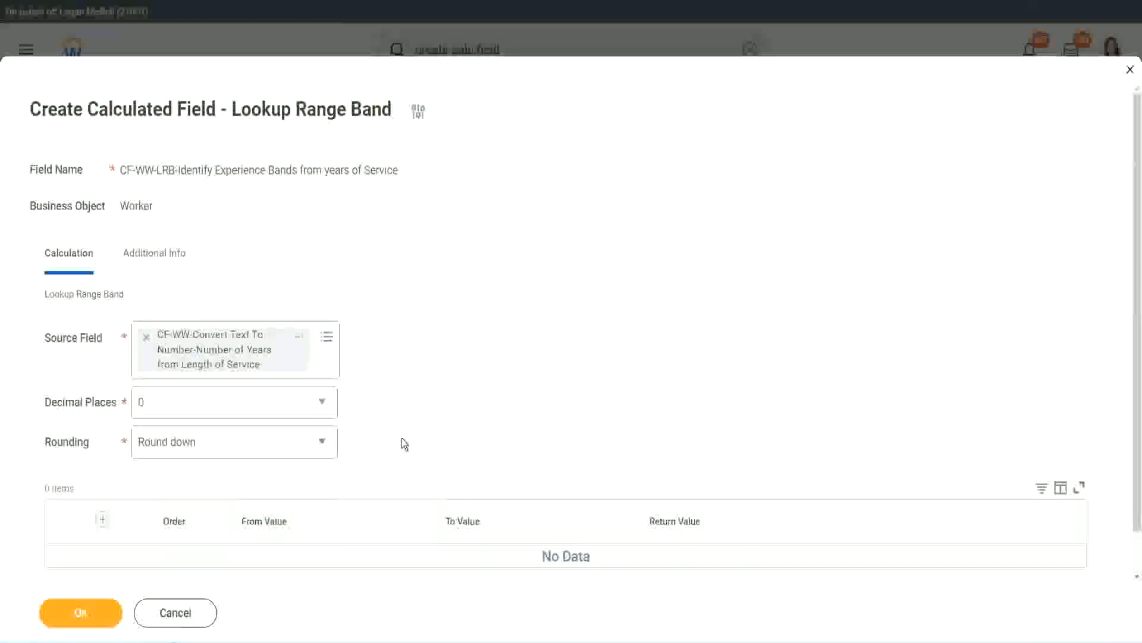
{"action": "left_click", "coordinate": [196, 447]}
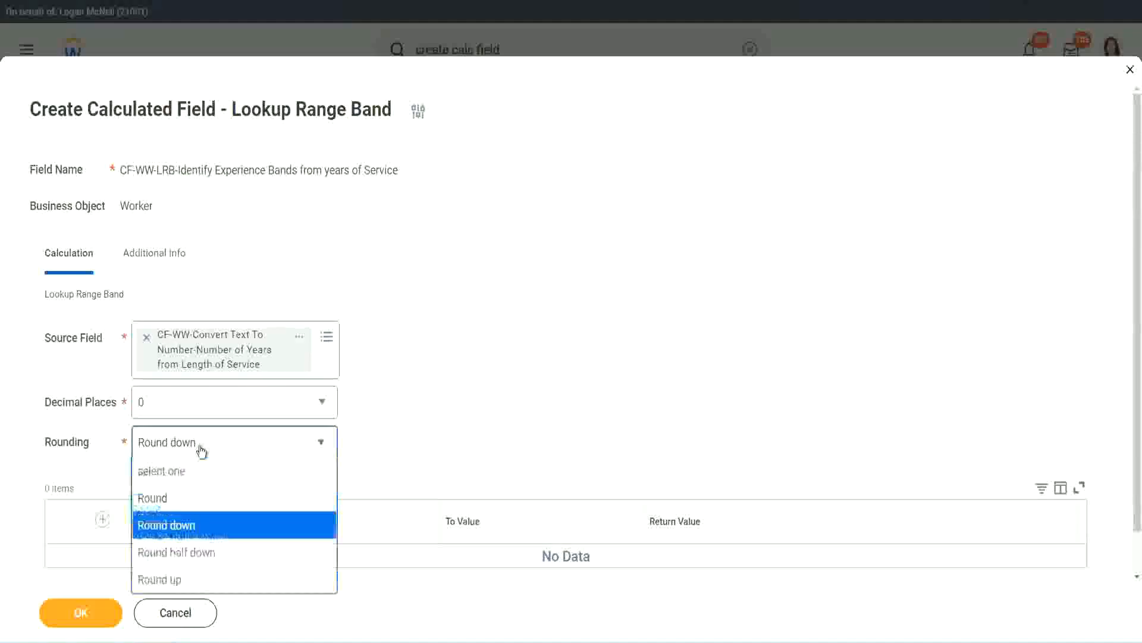
{"action": "left_click", "coordinate": [190, 503]}
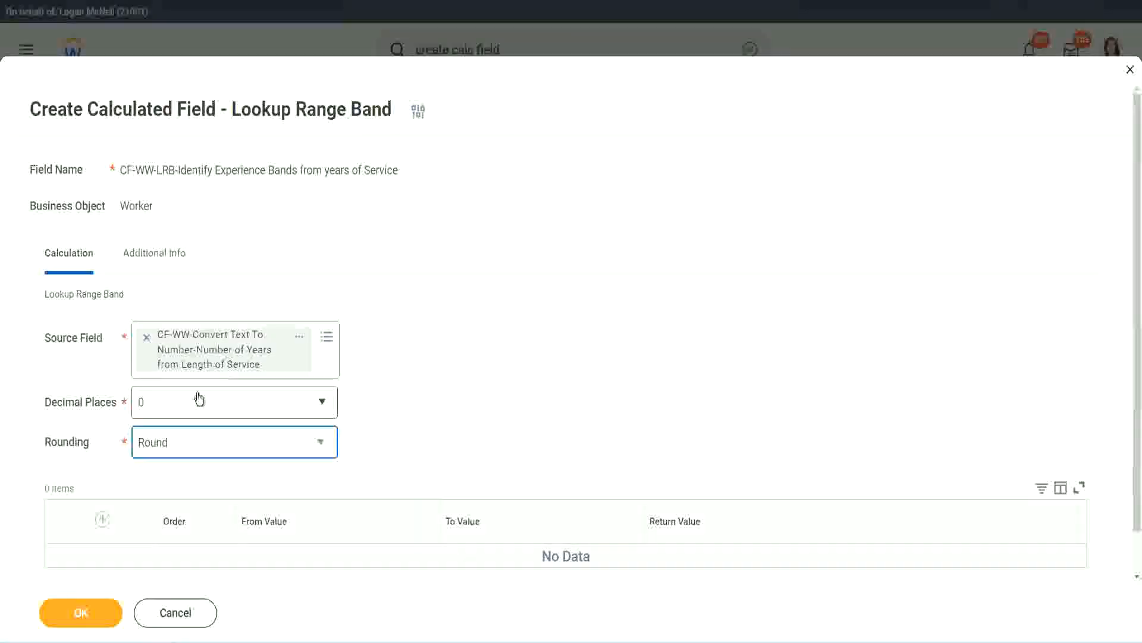
Step: Add a first range band row from 0 to 7 with the return value Amateur
{"action": "left_click", "coordinate": [104, 520]}
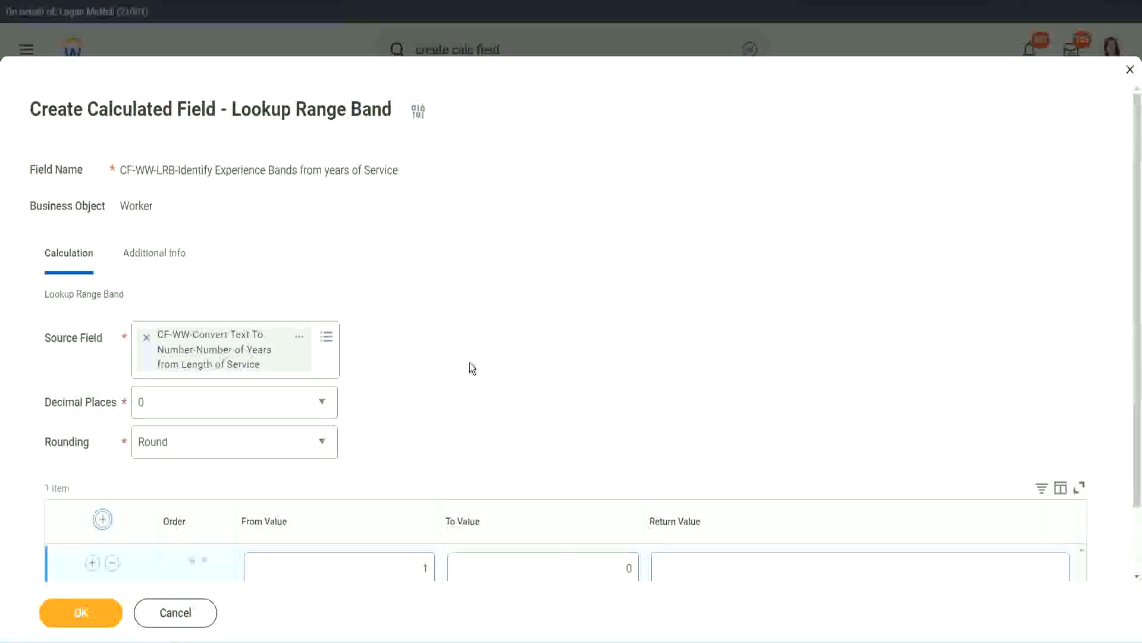
{"action": "scroll", "coordinate": [477, 365], "scroll_direction": "down", "scroll_amount": 2}
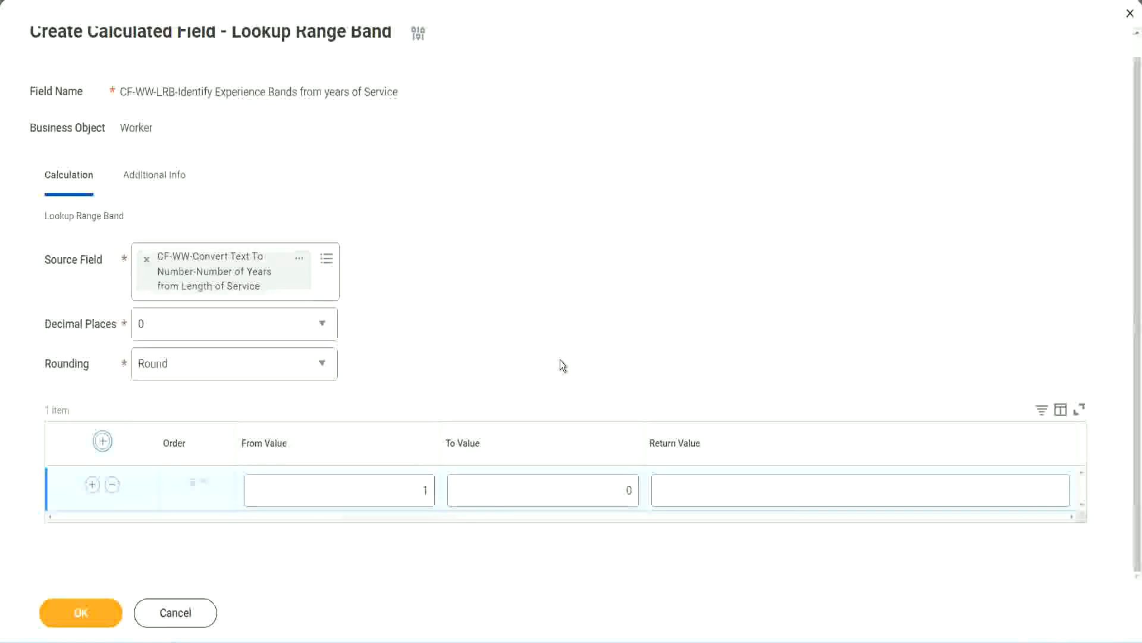
{"action": "left_click", "coordinate": [417, 494]}
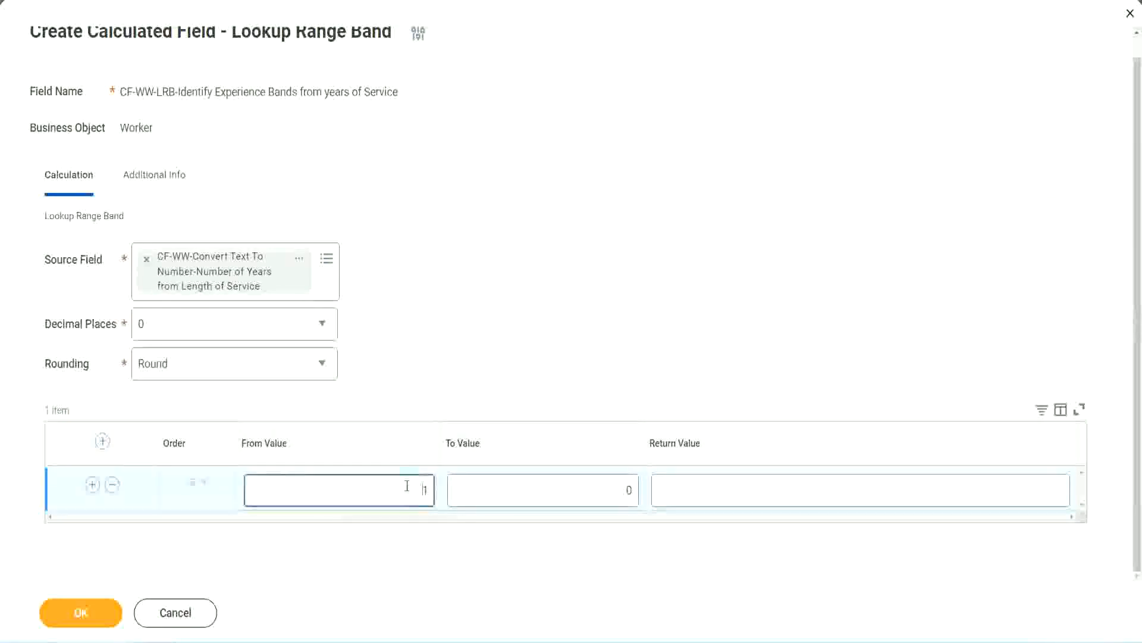
{"action": "type", "text": "0"}
{"action": "key", "text": "Tab"}
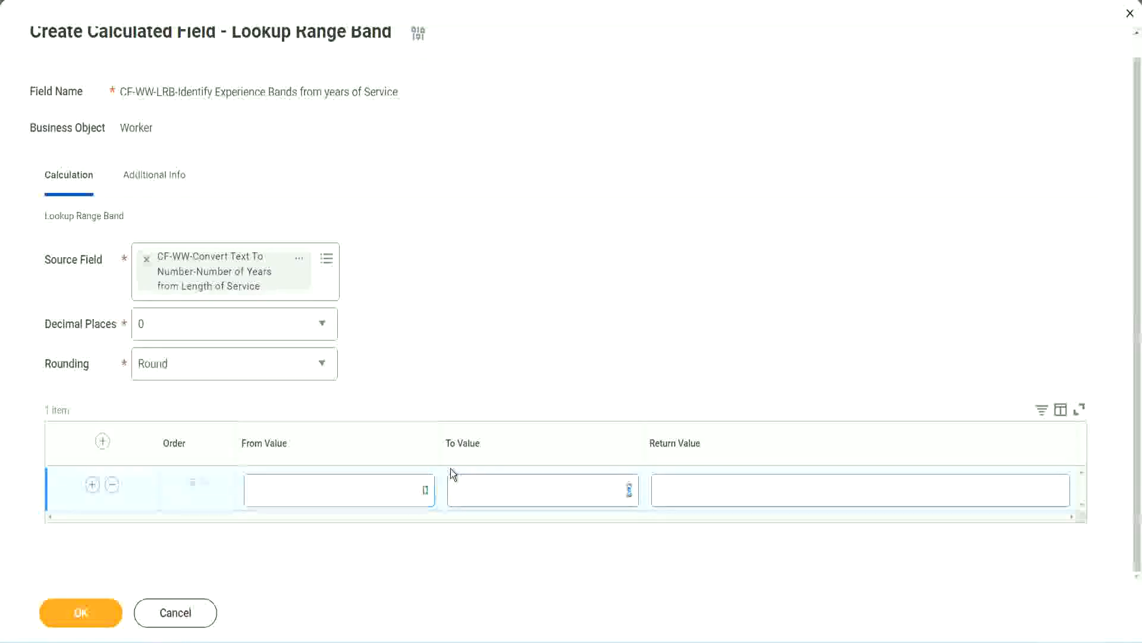
{"action": "type", "text": "7"}
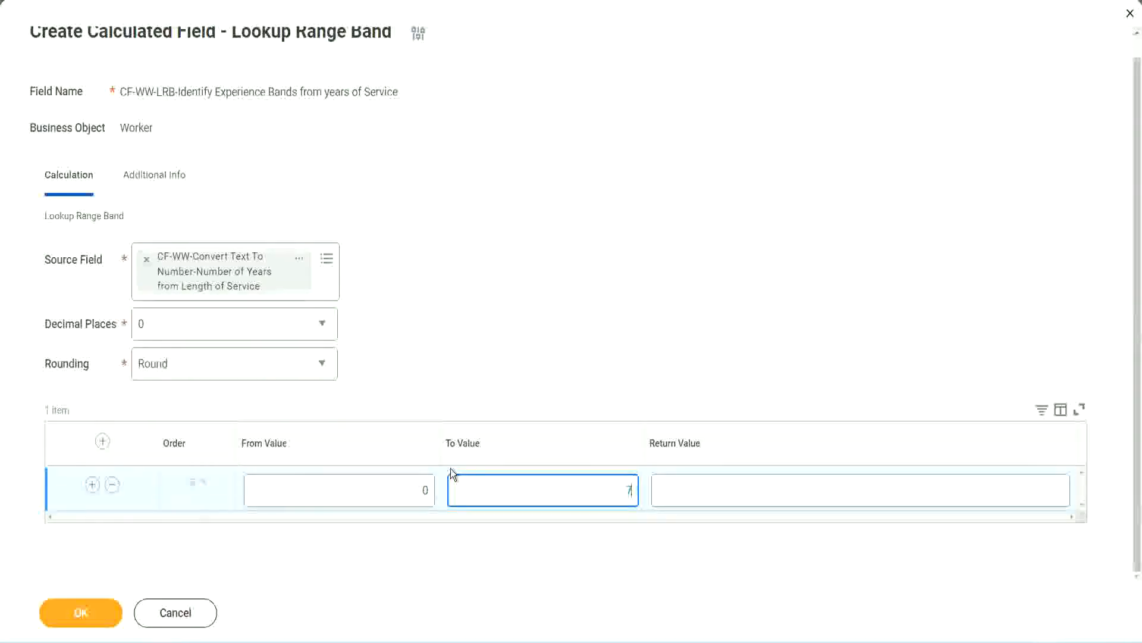
{"action": "key", "text": "Tab"}
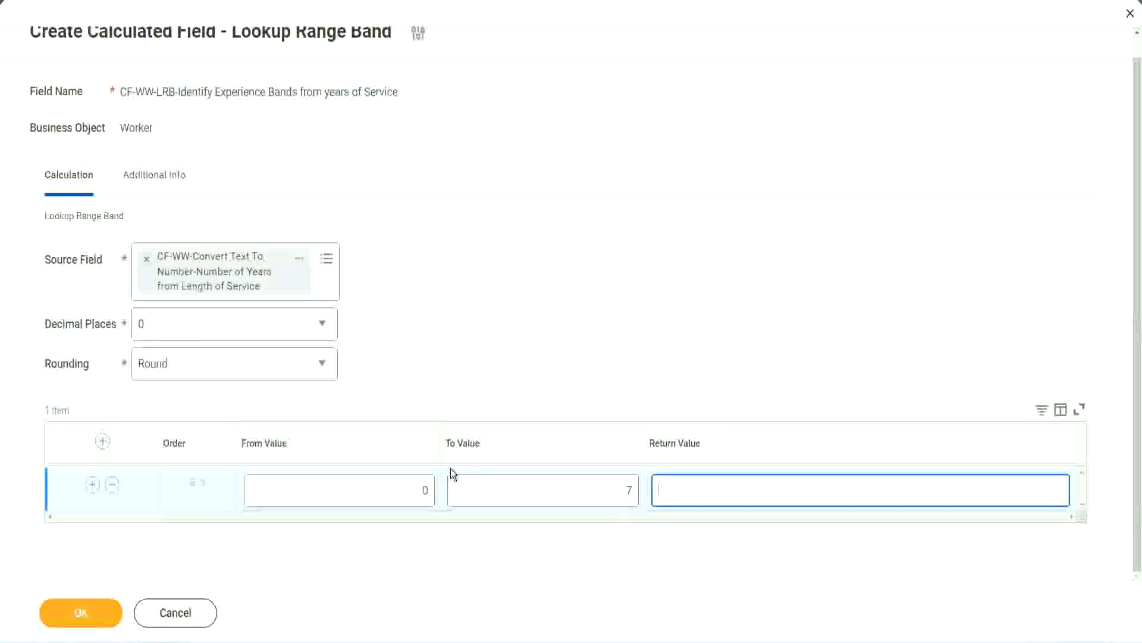
{"action": "type", "text": "Amateur"}
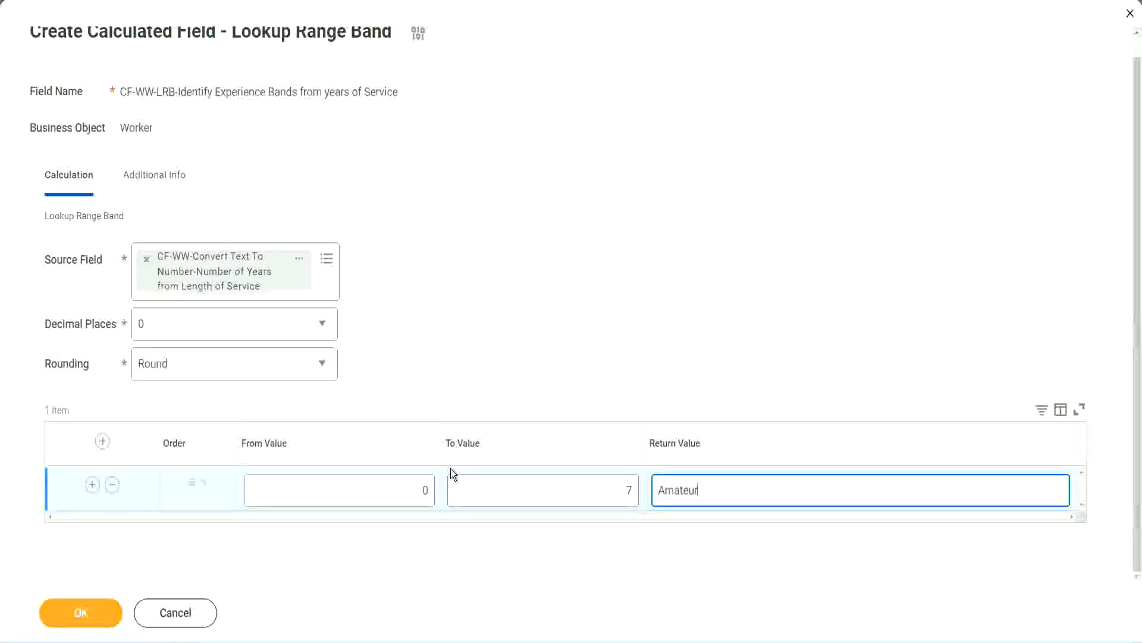
{"action": "left_click", "coordinate": [396, 490]}
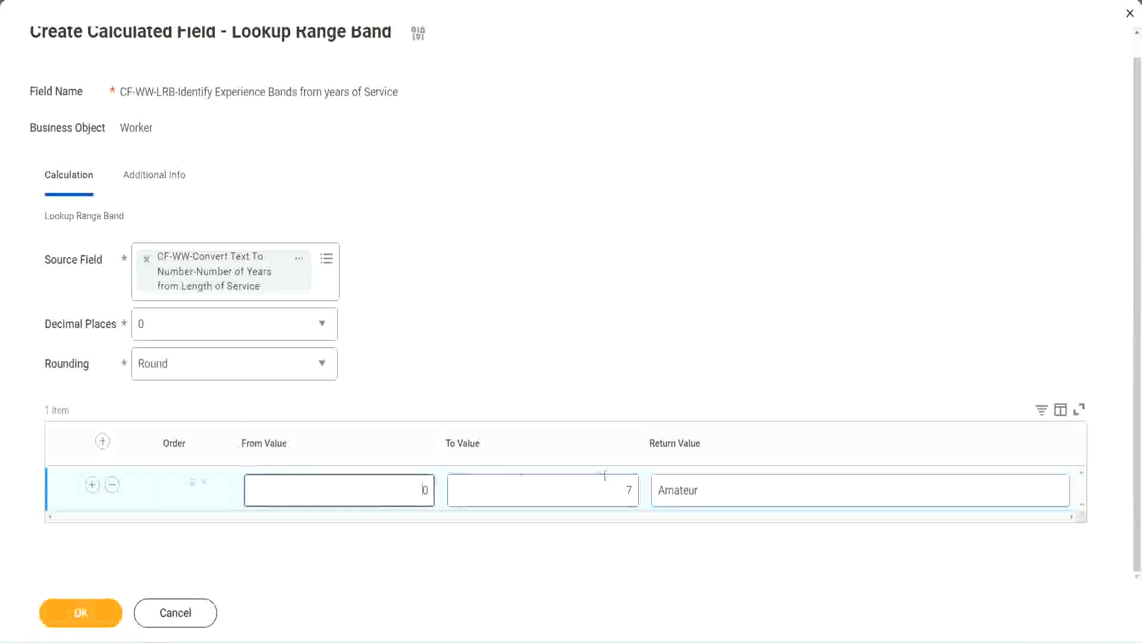
{"action": "left_click", "coordinate": [618, 482]}
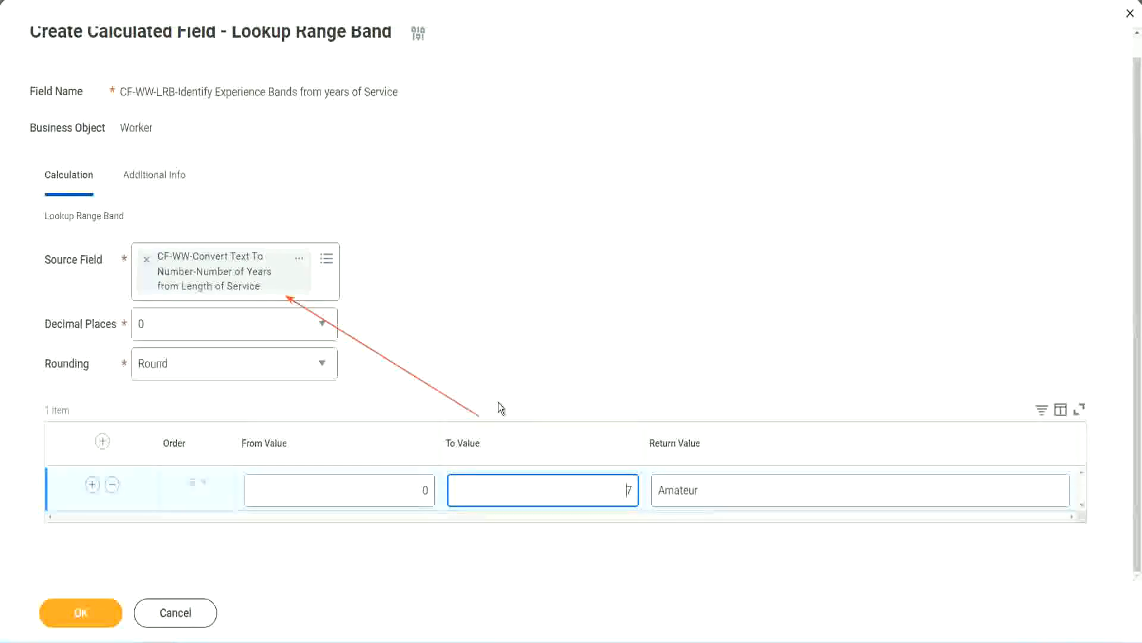
Step: Add a second range band row from 8 to 15 with the return value Experienced
{"action": "left_click", "coordinate": [92, 484]}
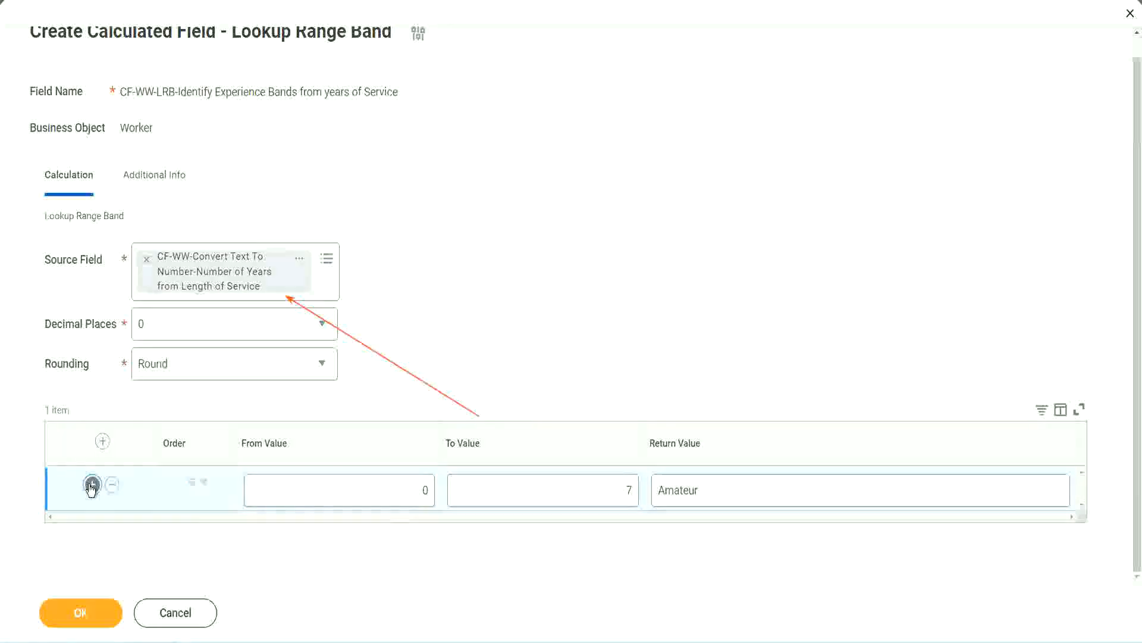
{"action": "double_click", "coordinate": [425, 534]}
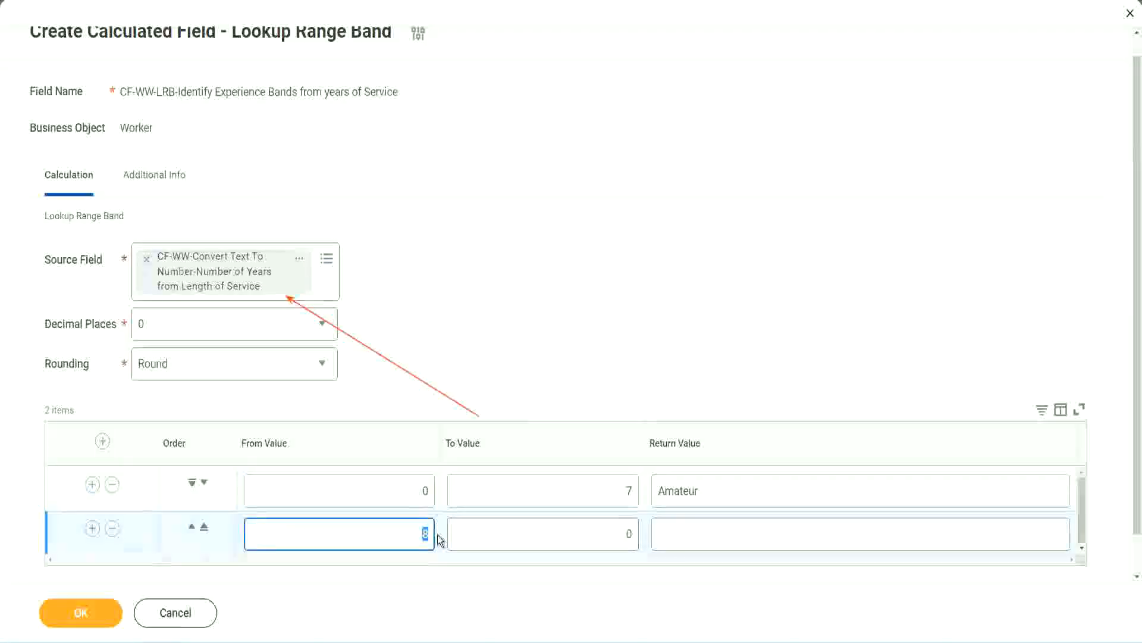
{"action": "left_click", "coordinate": [412, 494]}
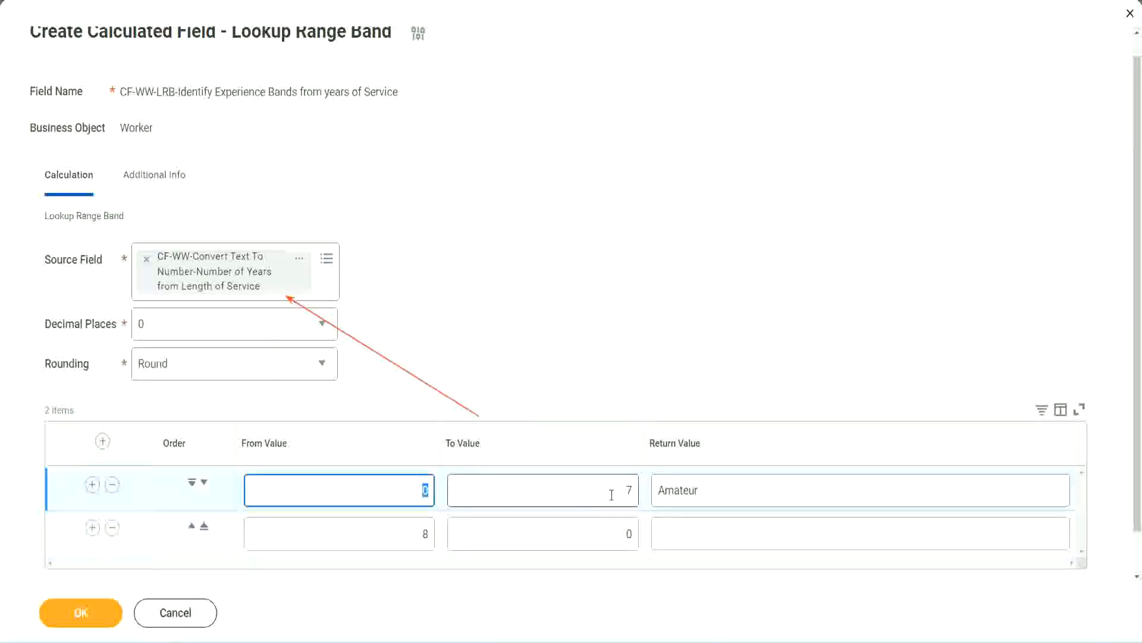
{"action": "left_click", "coordinate": [621, 495]}
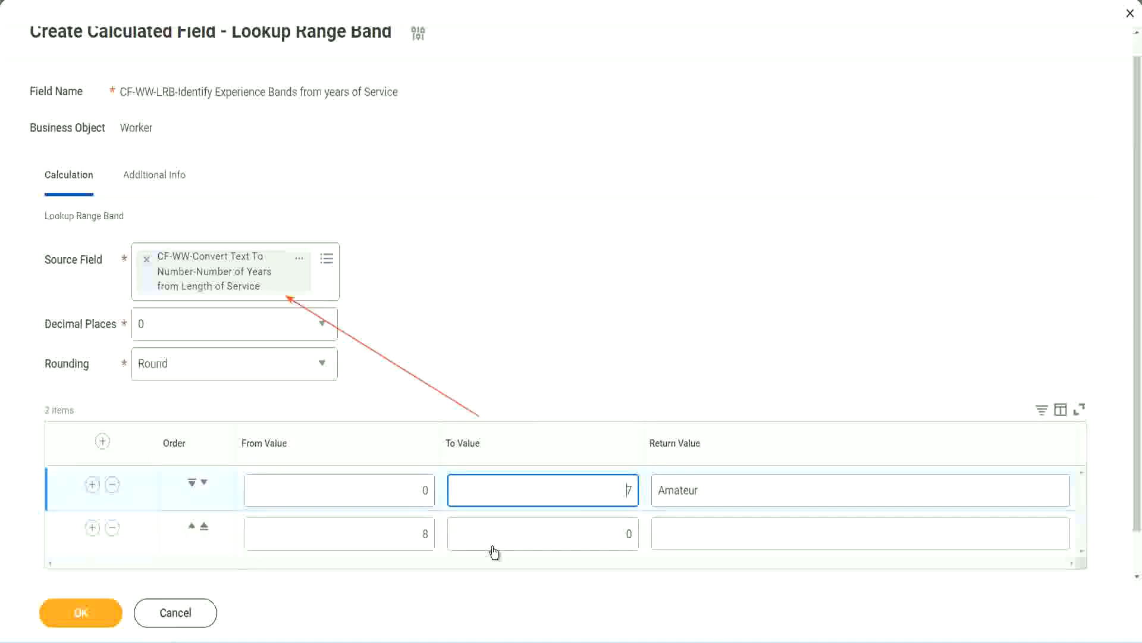
{"action": "double_click", "coordinate": [407, 539]}
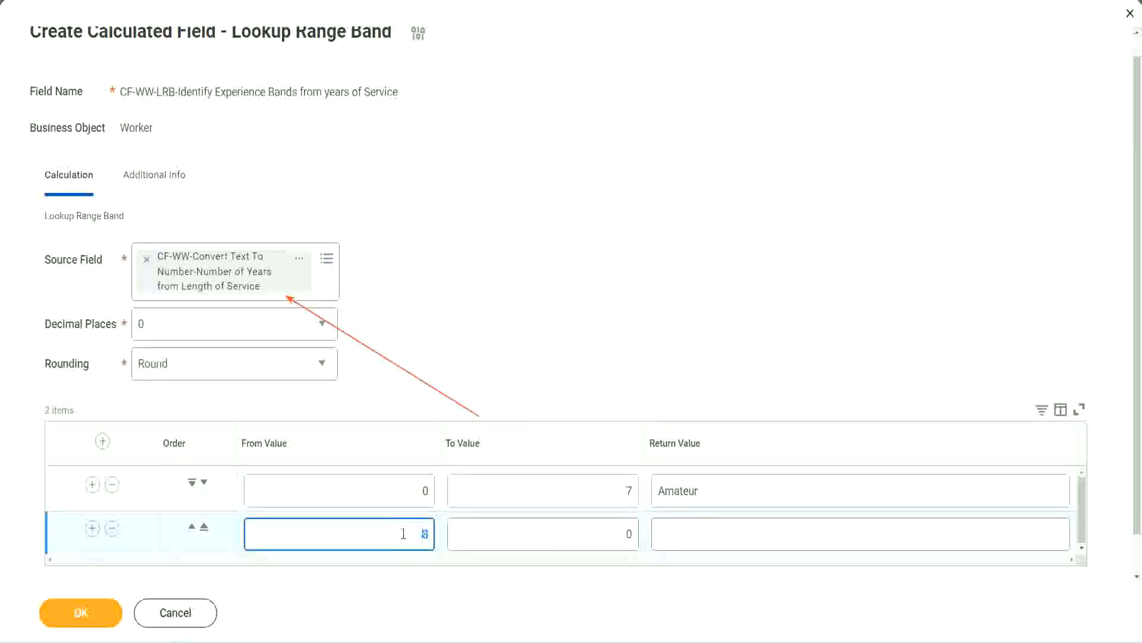
{"action": "left_click", "coordinate": [404, 534]}
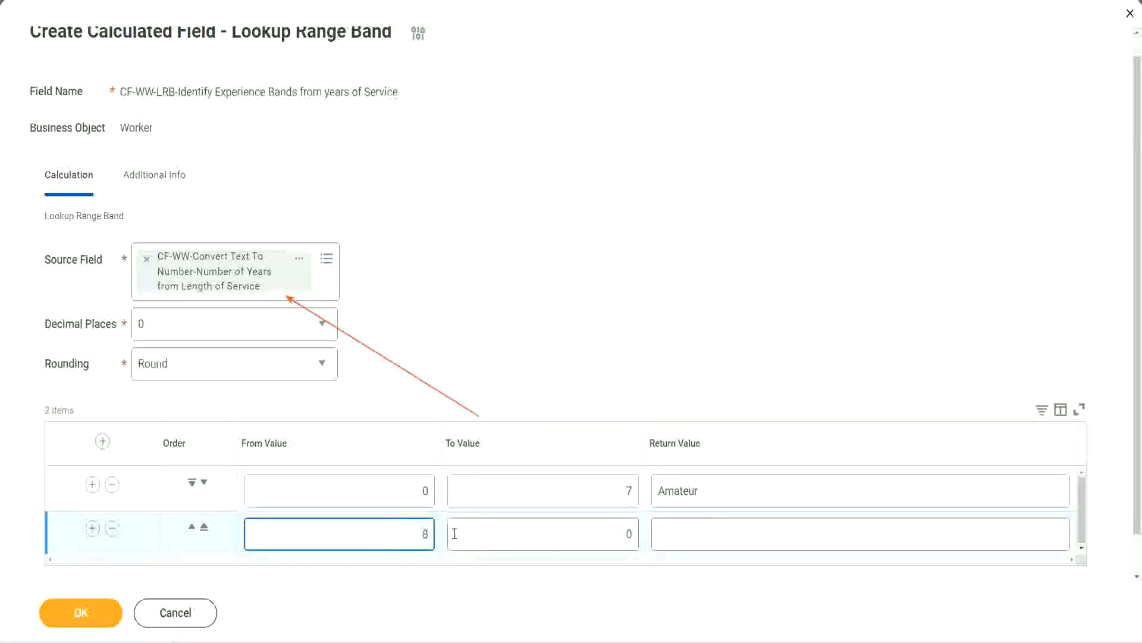
{"action": "left_click", "coordinate": [619, 533]}
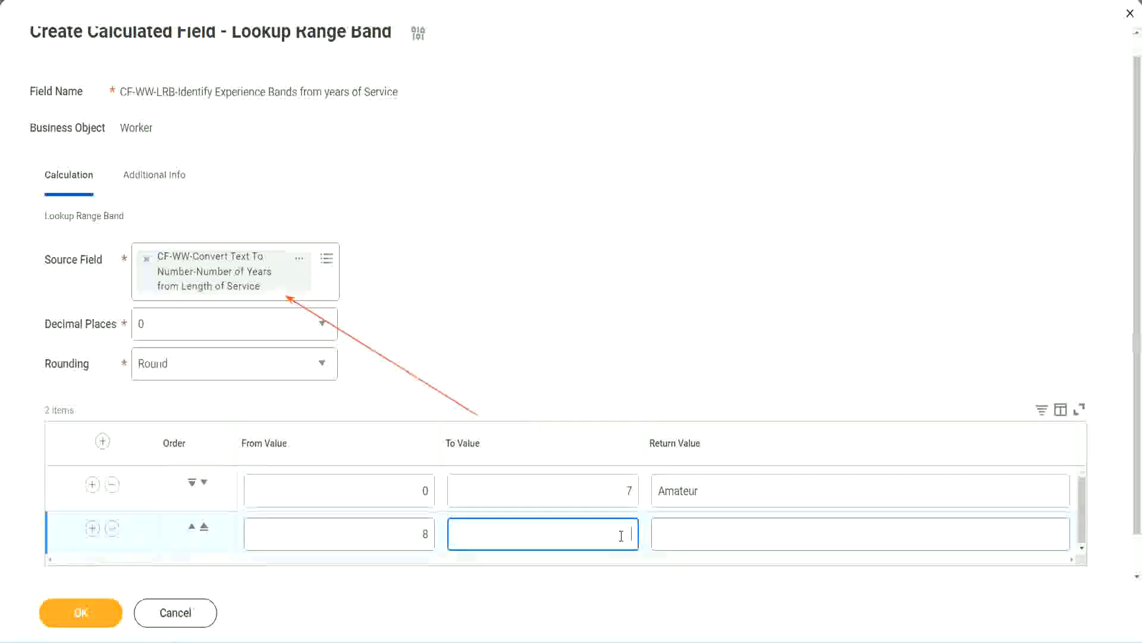
{"action": "type", "text": "15"}
{"action": "left_click", "coordinate": [705, 531]}
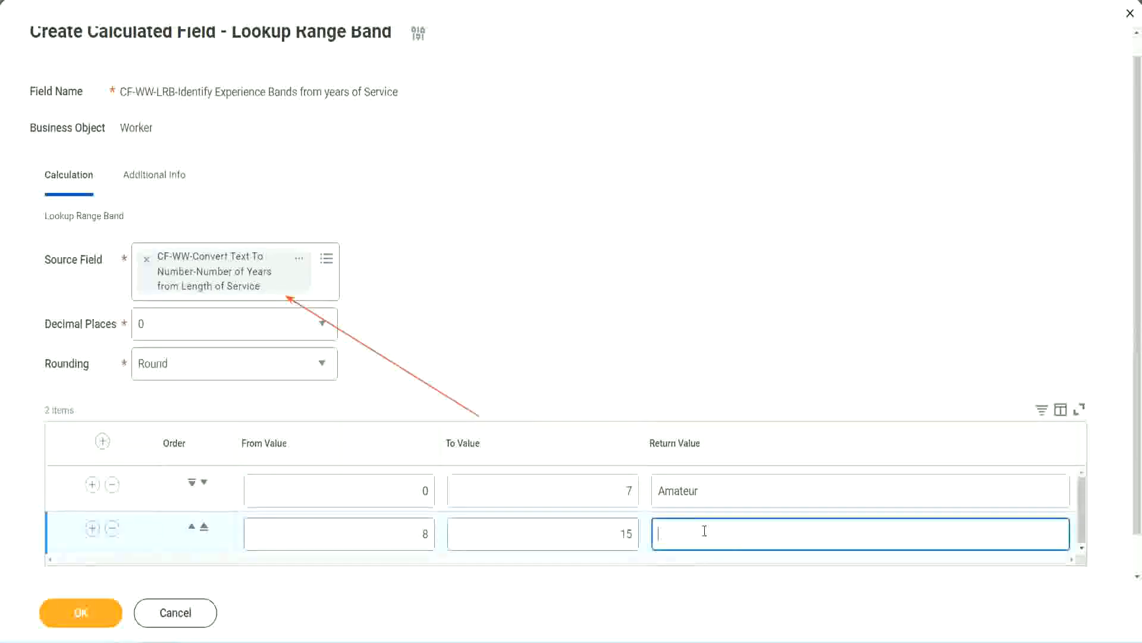
{"action": "type", "text": "Experienced"}
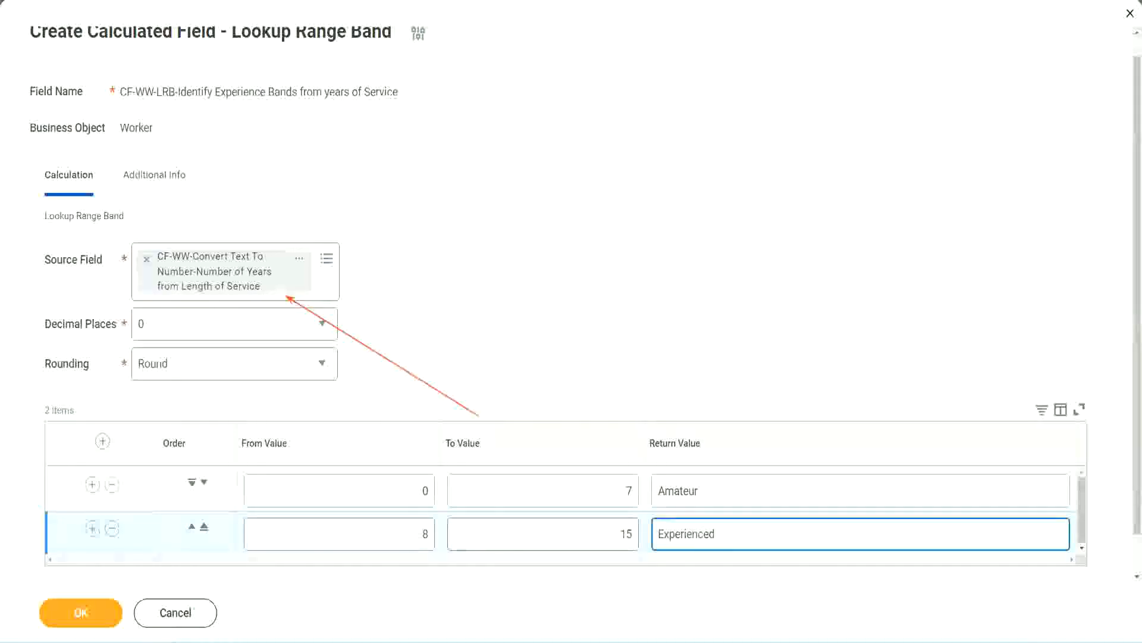
Step: Add a third range band row from 16 to 30 with the return value Senior
{"action": "left_click", "coordinate": [92, 529]}
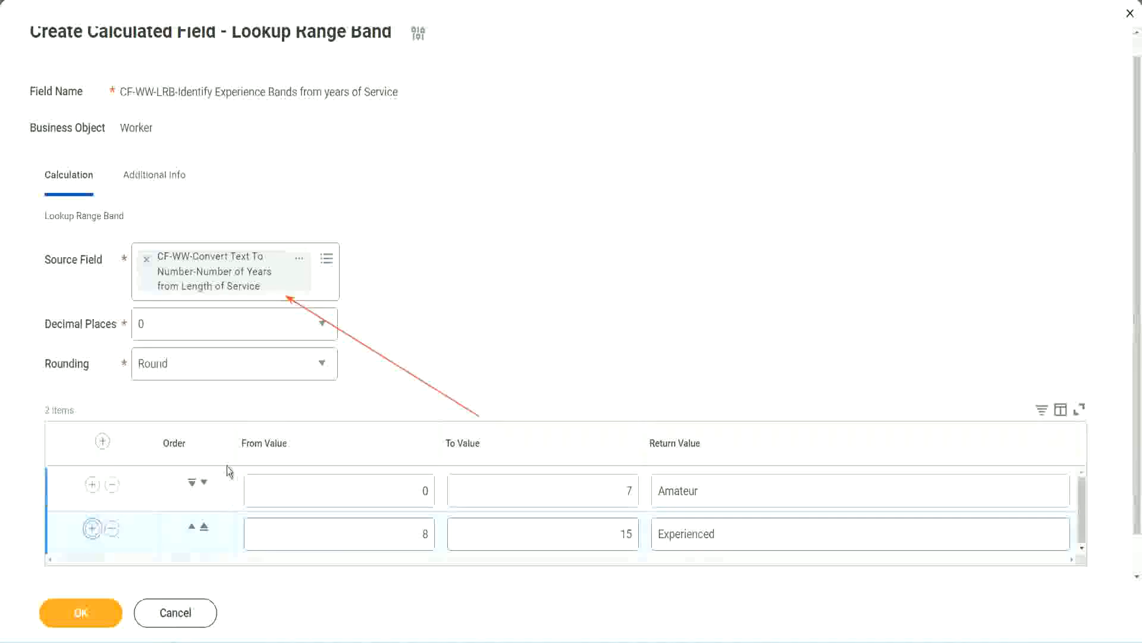
{"action": "scroll", "coordinate": [342, 368], "scroll_direction": "down", "scroll_amount": 2}
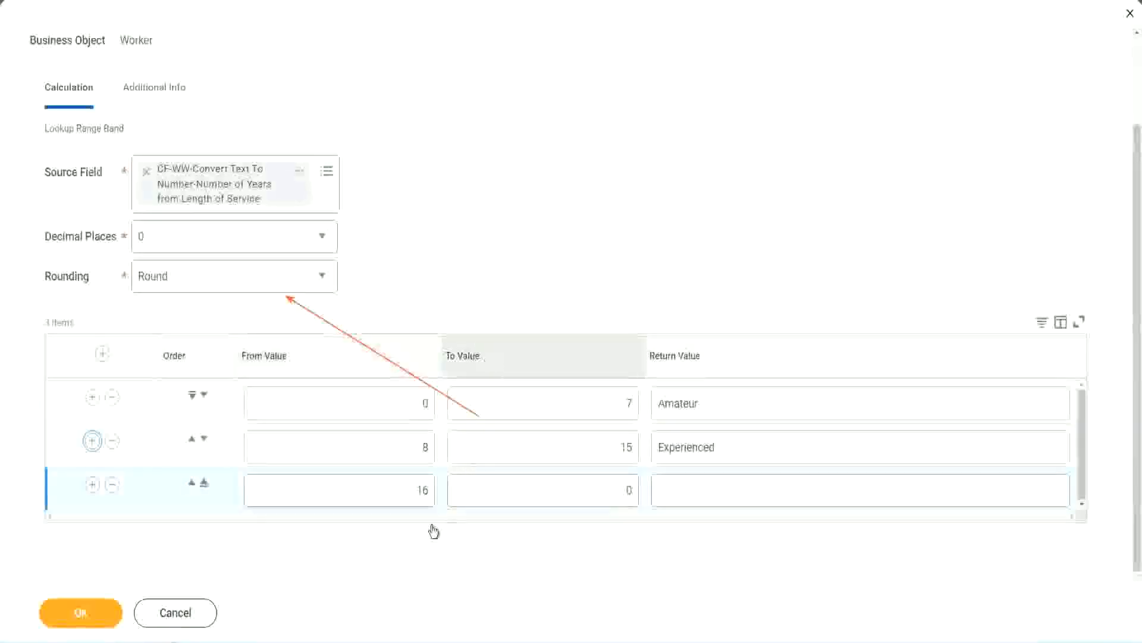
{"action": "left_click", "coordinate": [572, 490]}
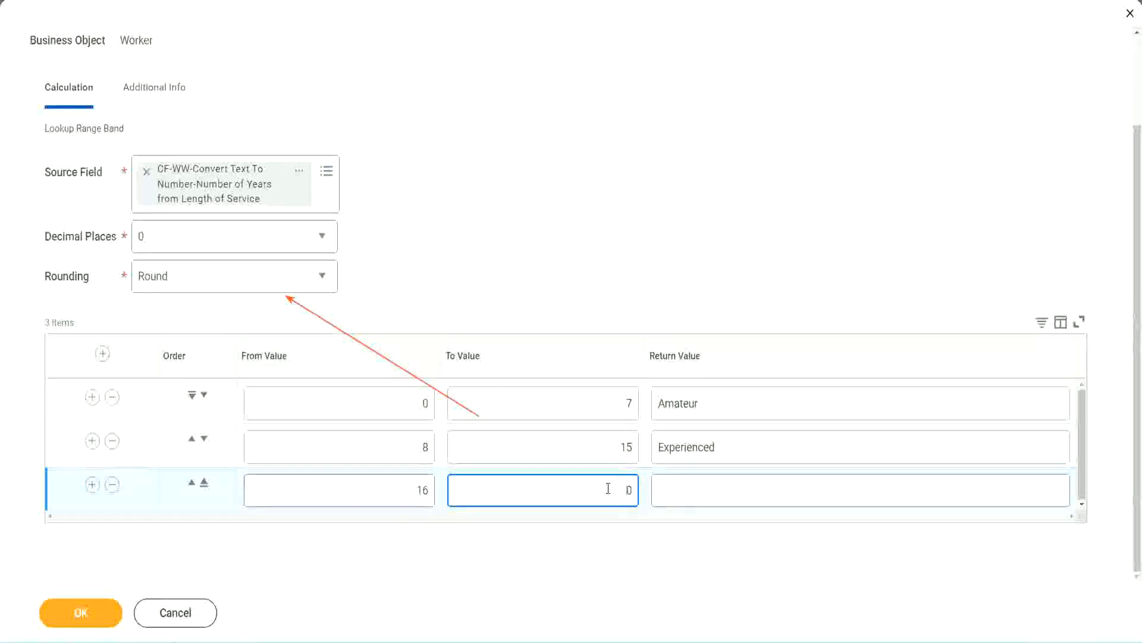
{"action": "type", "text": "3"}
{"action": "key", "text": "Tab"}
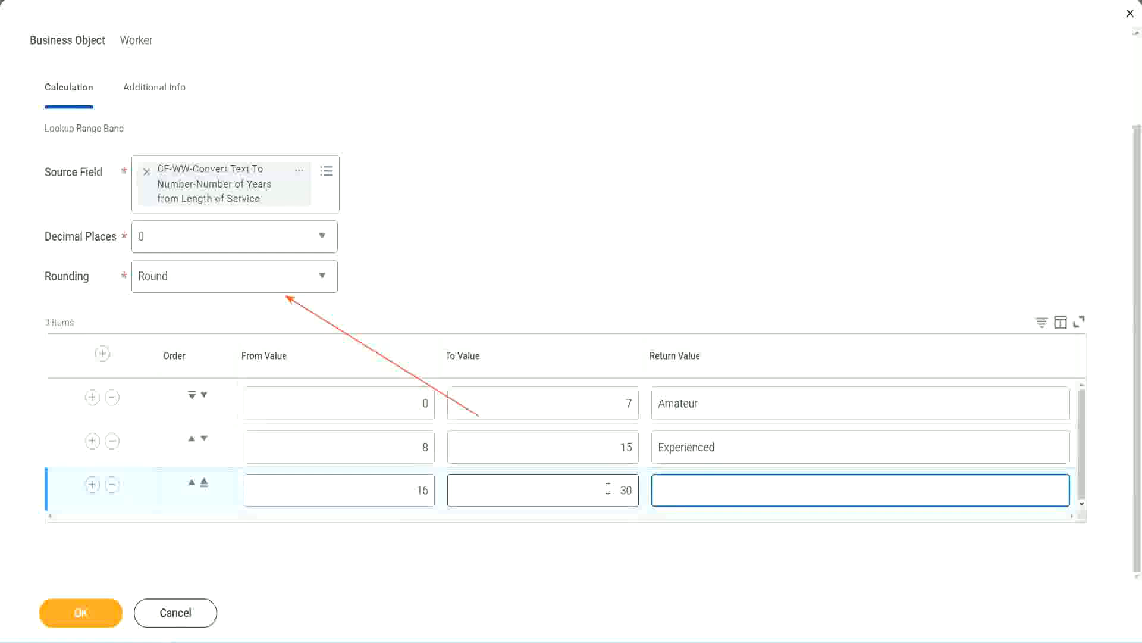
{"action": "type", "text": "L"}
{"action": "type", "text": "Senior"}
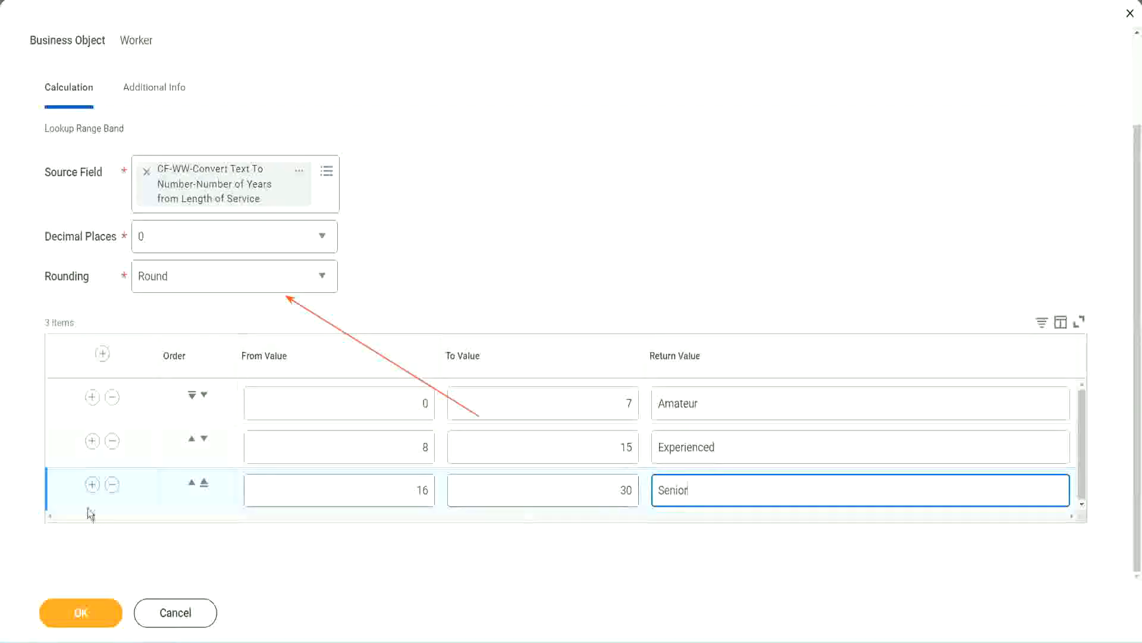
Step: Add a fourth range band row from 31 to 1000 with the return value Legend
{"action": "left_click", "coordinate": [92, 484]}
{"action": "scroll", "coordinate": [214, 450], "scroll_direction": "down", "scroll_amount": 1}
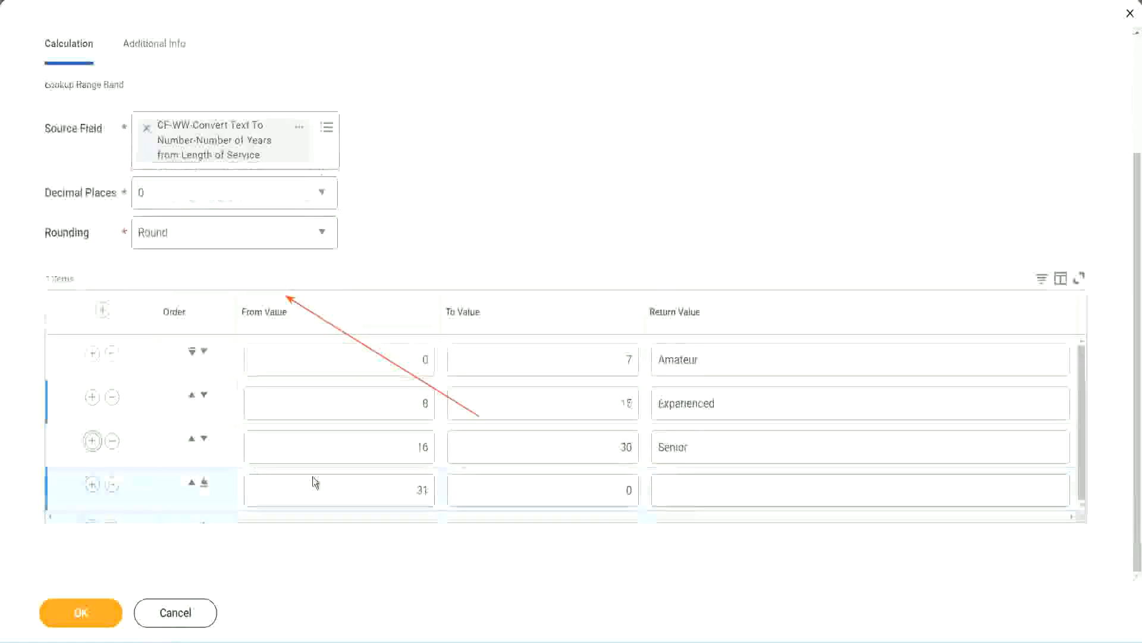
{"action": "left_click_drag", "start_coordinate": [375, 480], "coordinate": [437, 489]}
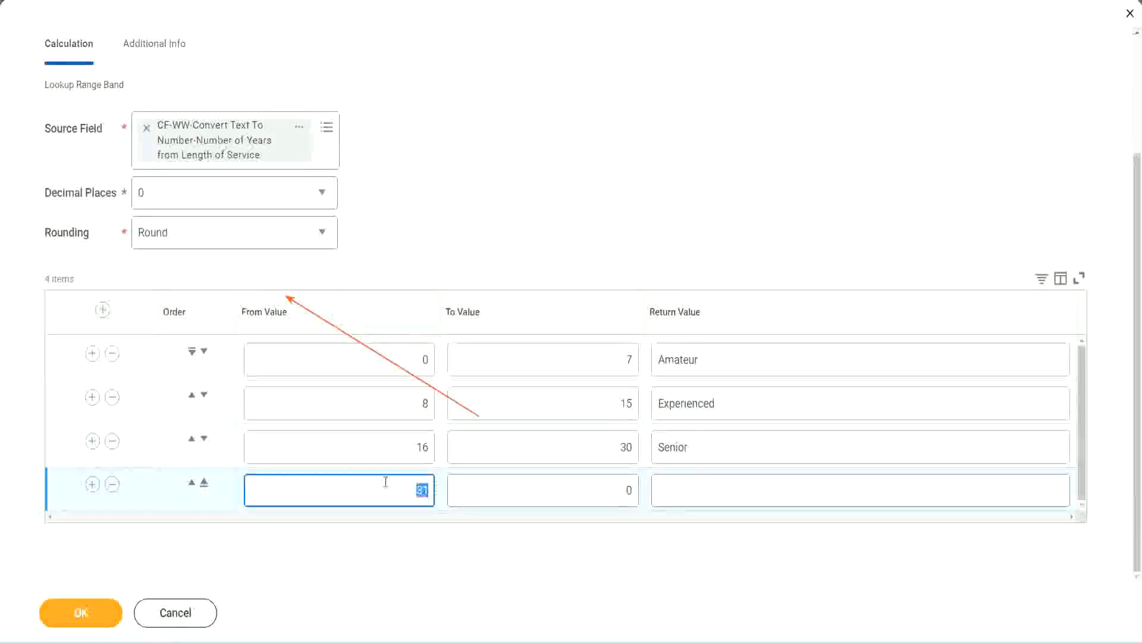
{"action": "left_click", "coordinate": [615, 491]}
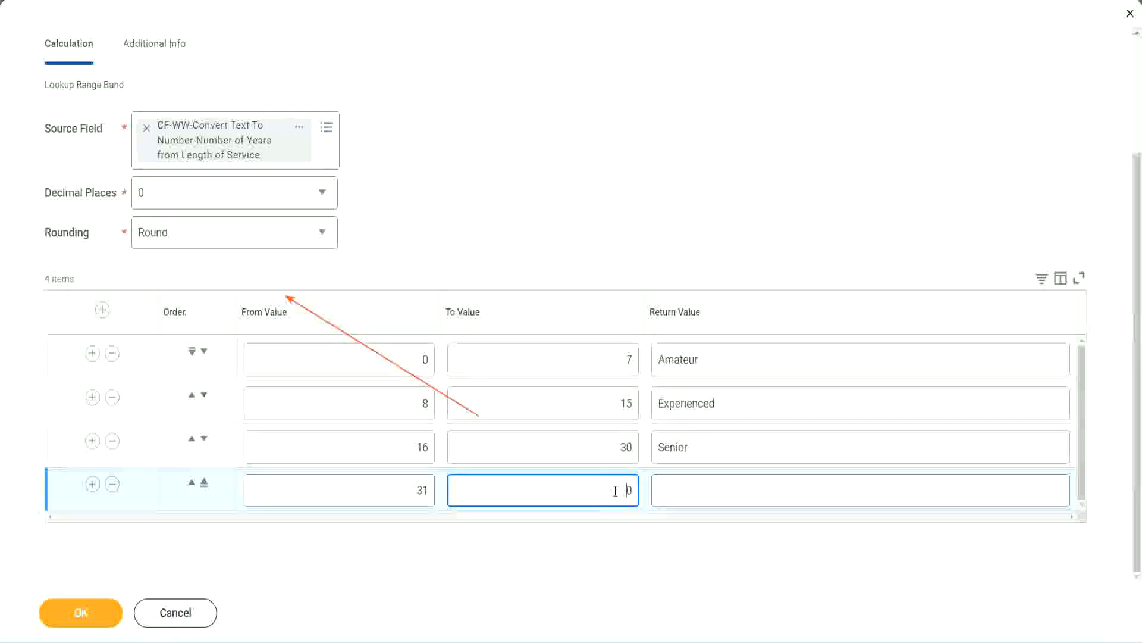
{"action": "type", "text": "1000"}
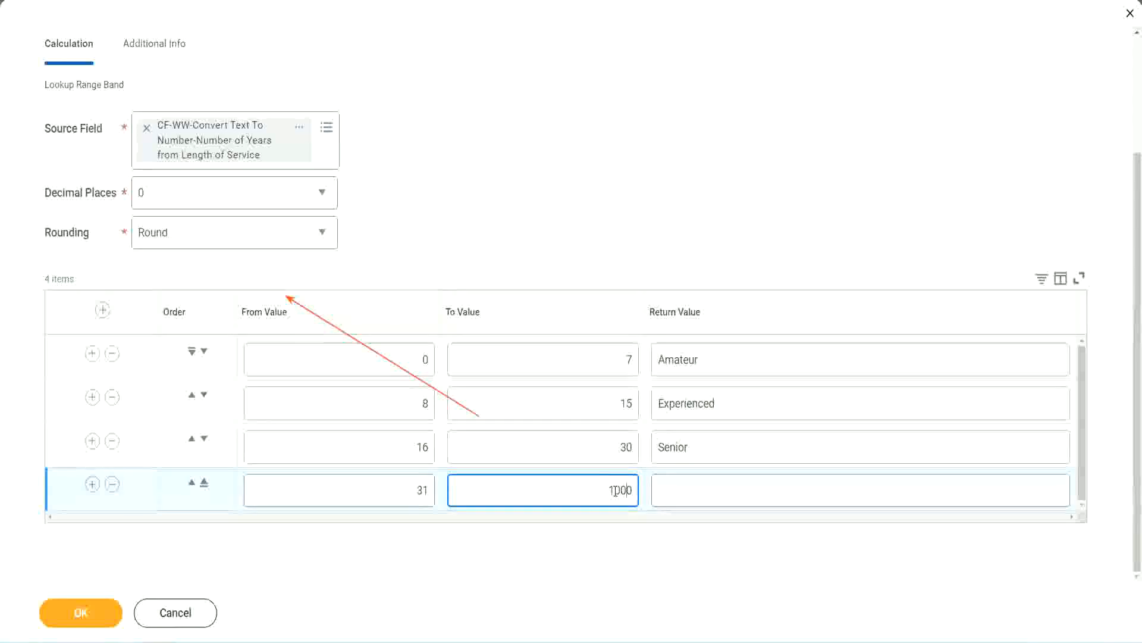
{"action": "left_click_drag", "start_coordinate": [574, 490], "coordinate": [661, 485]}
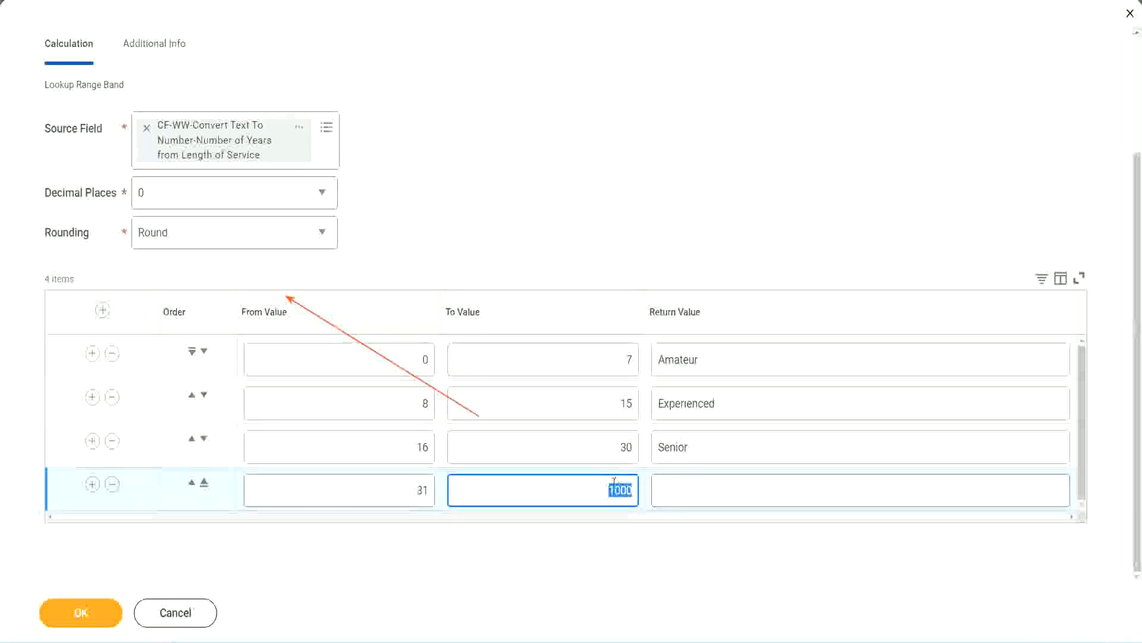
{"action": "left_click_drag", "start_coordinate": [598, 486], "coordinate": [640, 487]}
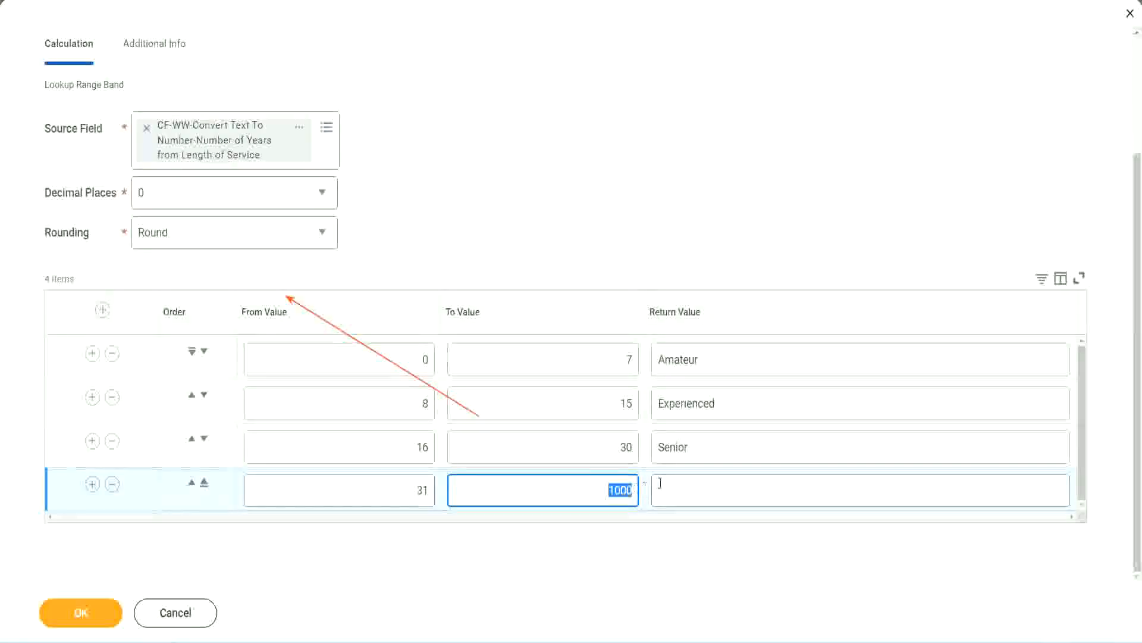
{"action": "left_click", "coordinate": [713, 489]}
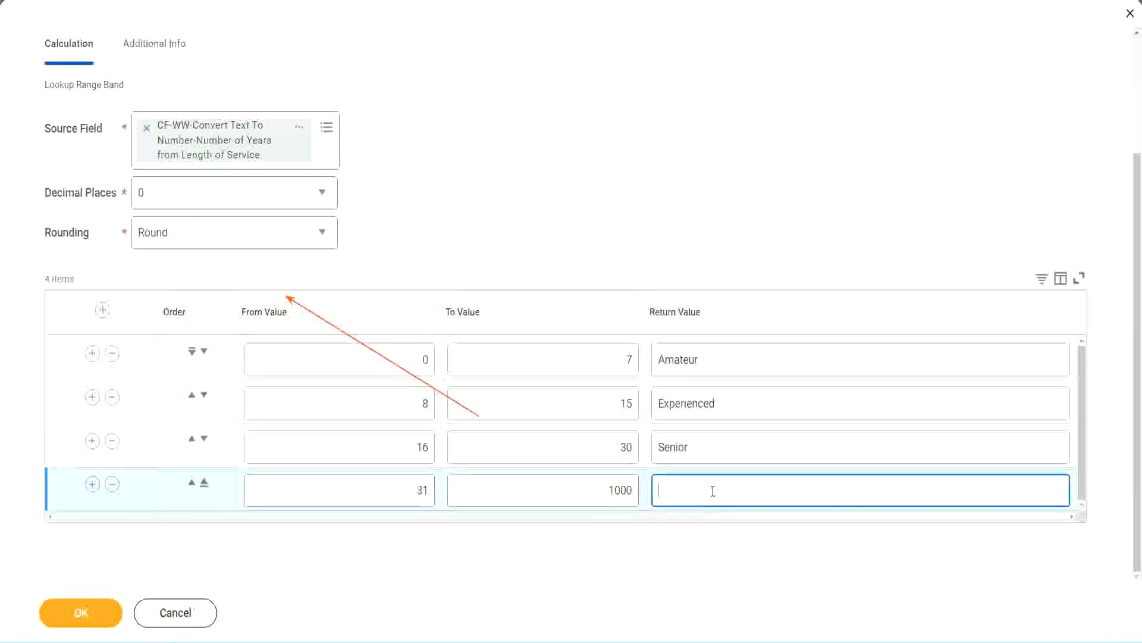
{"action": "type", "text": "Legend"}
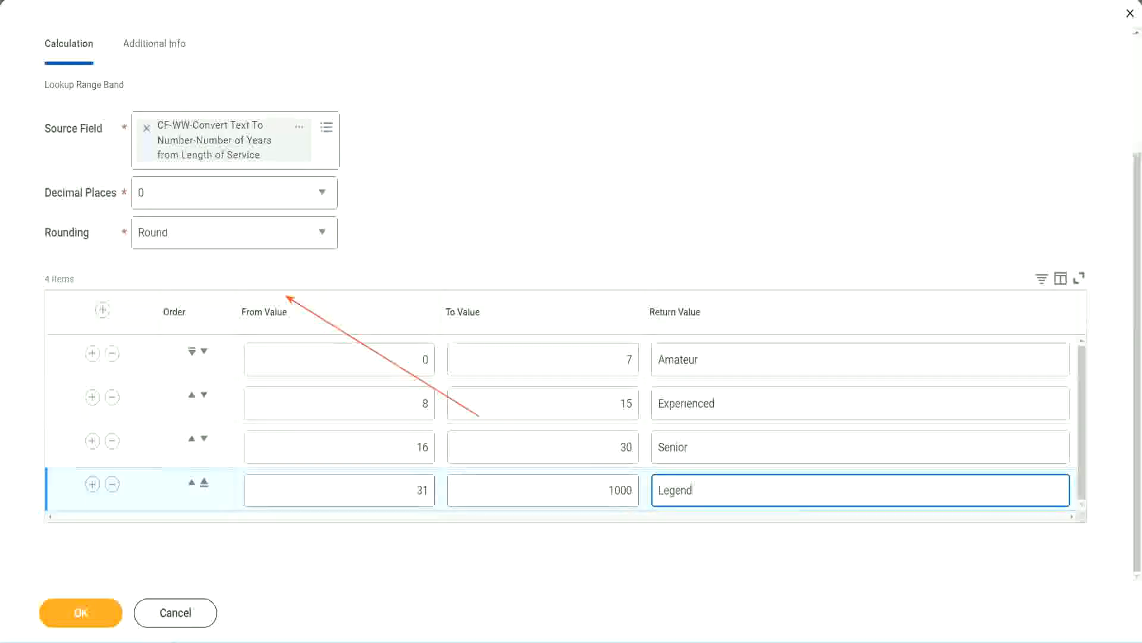
Step: Review the from, to and return values of all the range band rows
{"action": "left_click", "coordinate": [531, 196]}
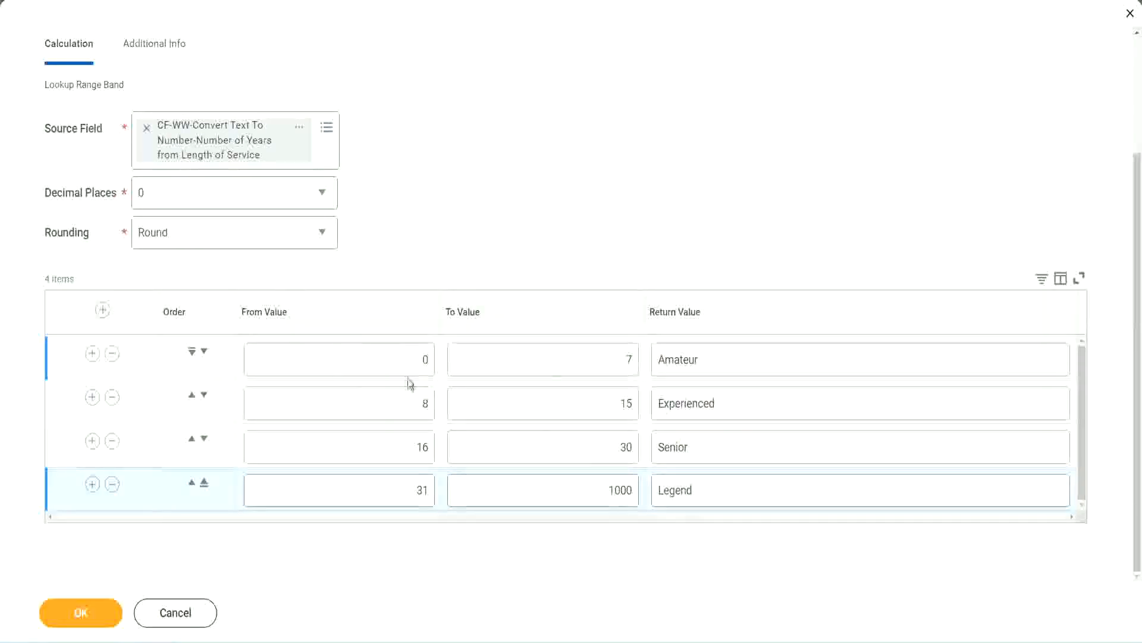
{"action": "left_click", "coordinate": [742, 358]}
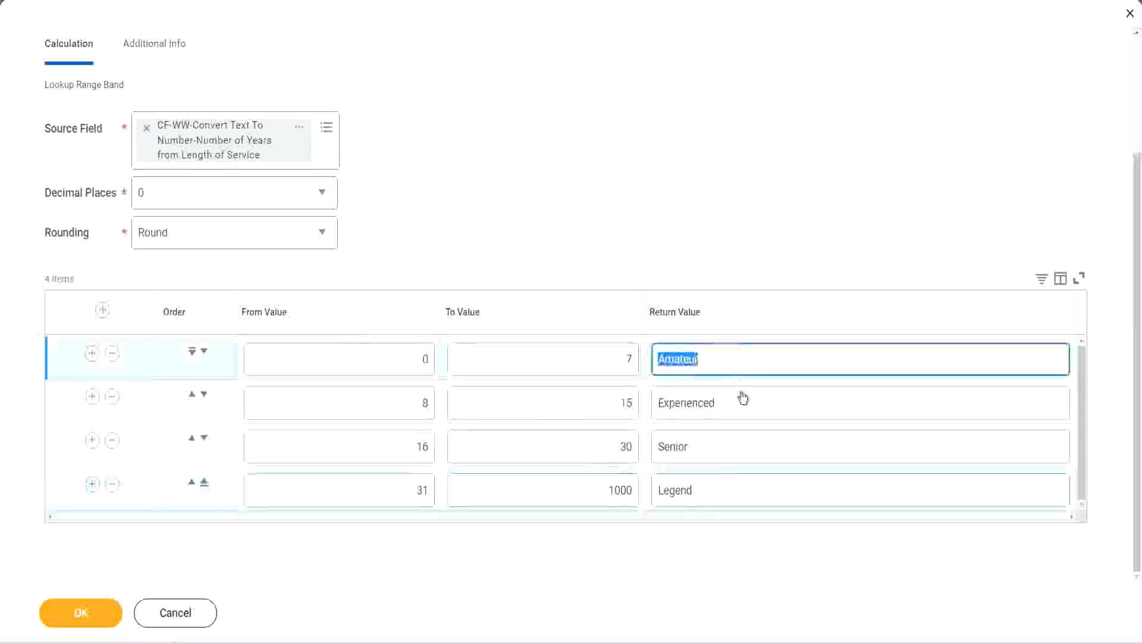
{"action": "left_click", "coordinate": [739, 405]}
{"action": "left_click", "coordinate": [722, 448]}
{"action": "left_click", "coordinate": [720, 490]}
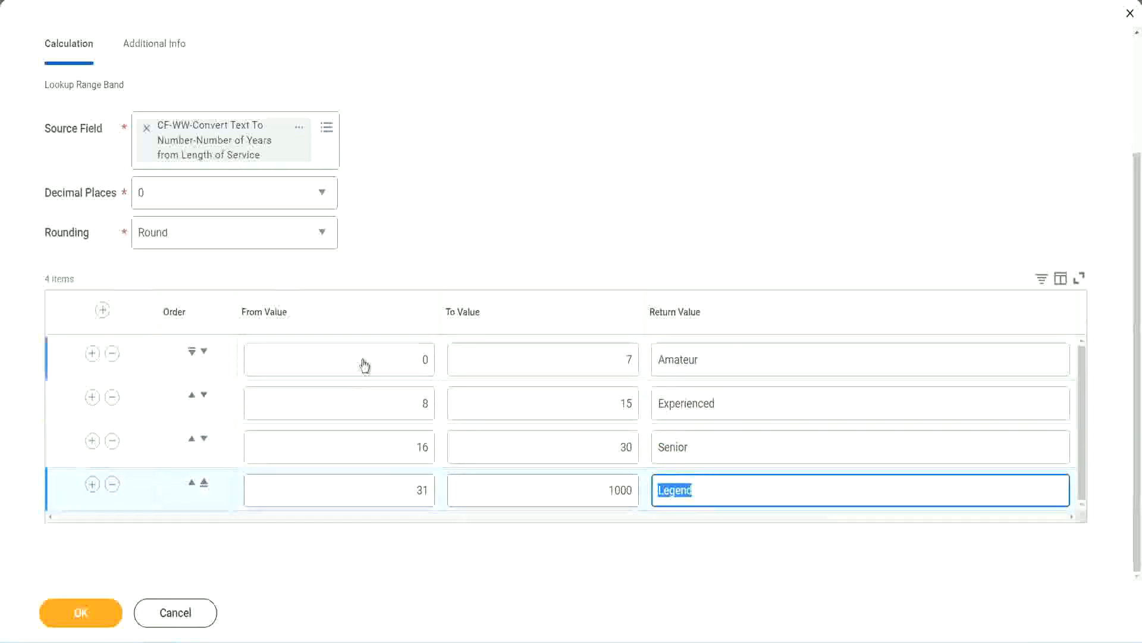
{"action": "left_click", "coordinate": [414, 359]}
{"action": "left_click", "coordinate": [586, 349]}
{"action": "left_click", "coordinate": [746, 366]}
{"action": "left_click", "coordinate": [738, 410]}
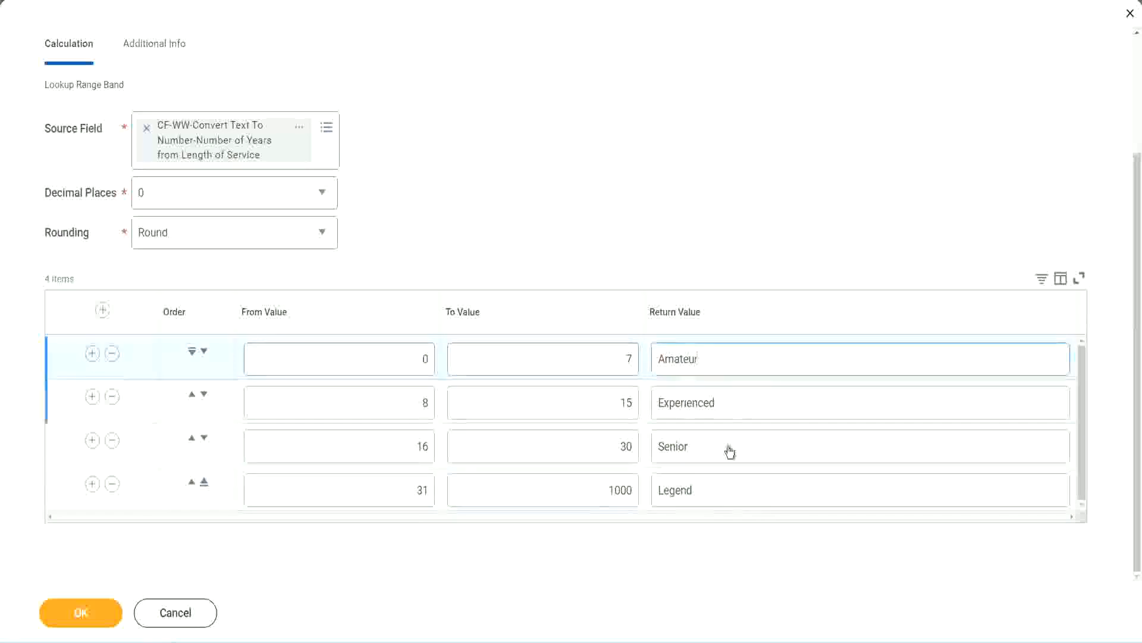
{"action": "left_click", "coordinate": [728, 451]}
{"action": "left_click", "coordinate": [719, 485]}
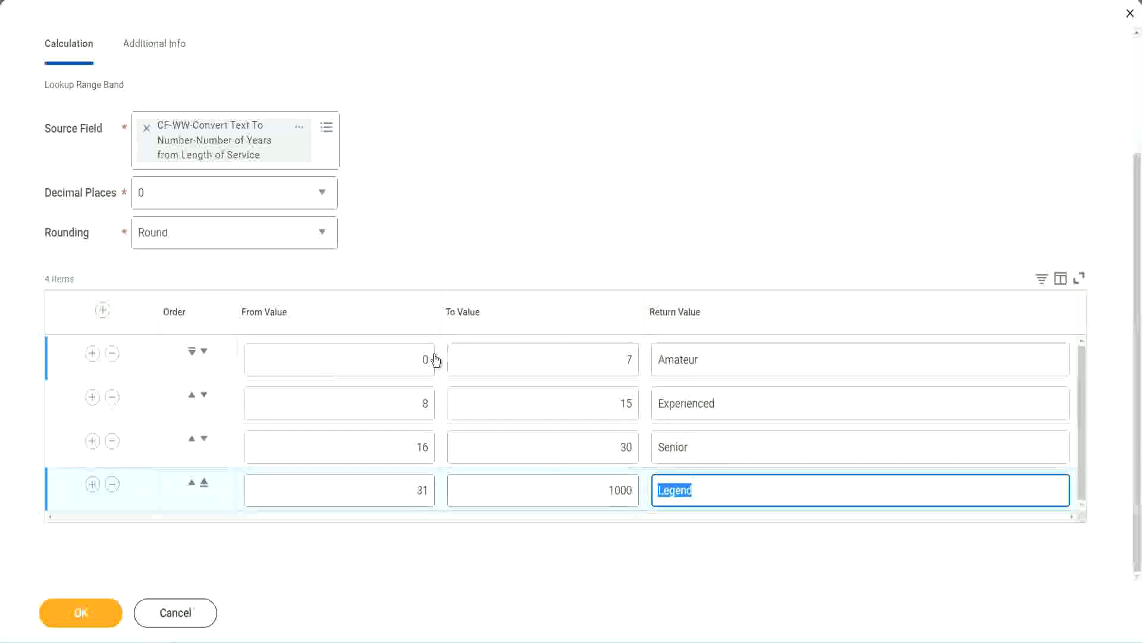
{"action": "left_click", "coordinate": [553, 293]}
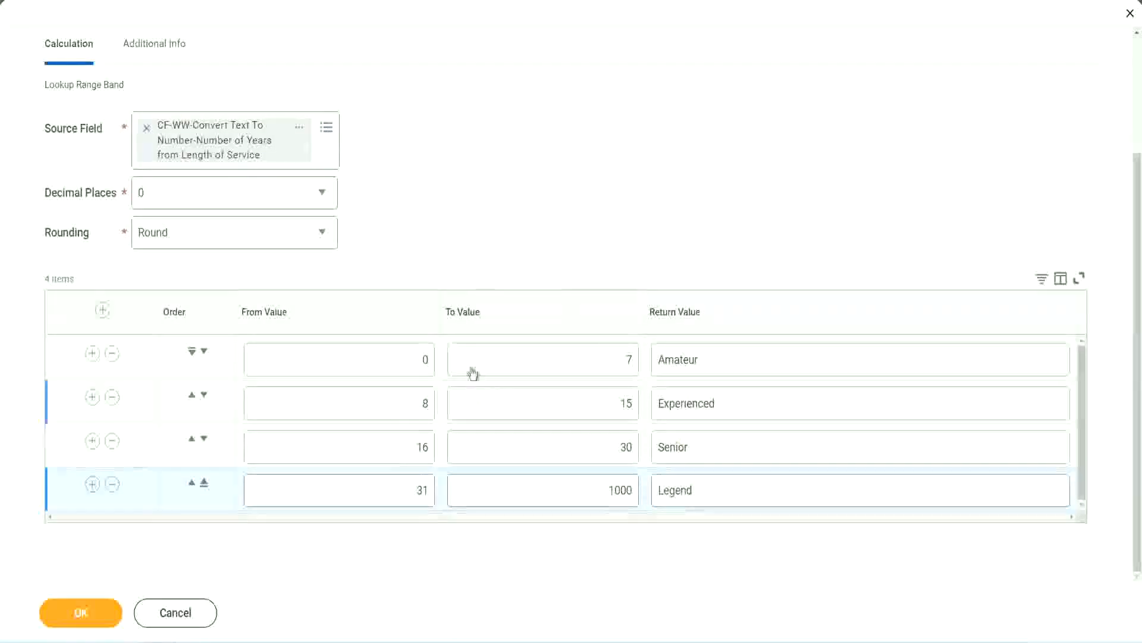
Step: Save the Lookup Range Band calculated field and copy its name from the save confirmation
{"action": "left_click", "coordinate": [79, 611]}
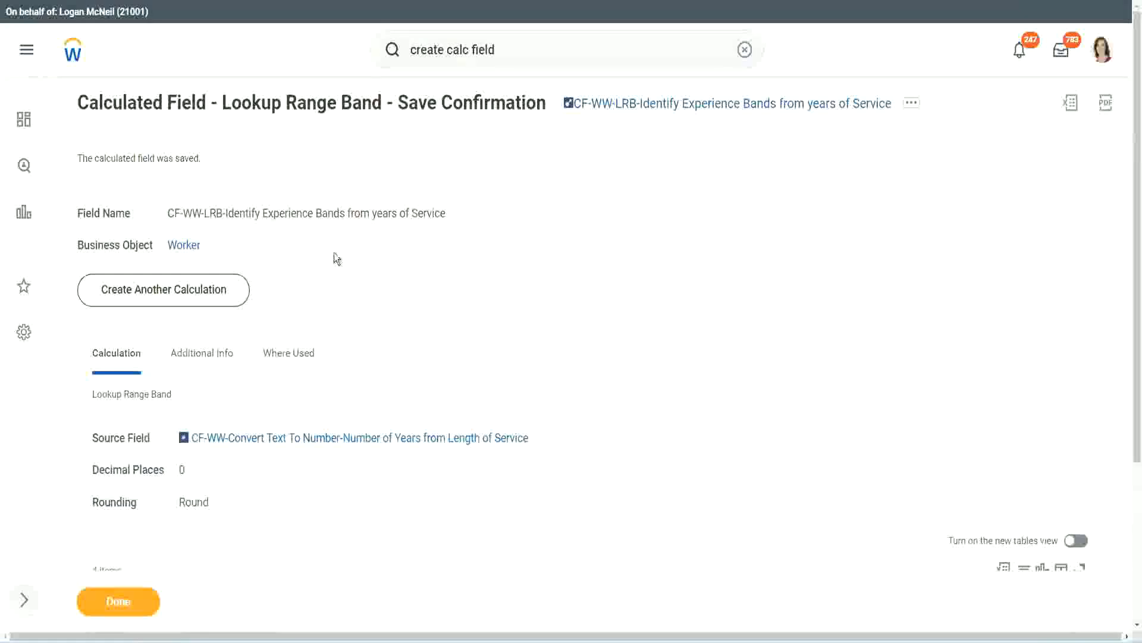
{"action": "right_click", "coordinate": [664, 109]}
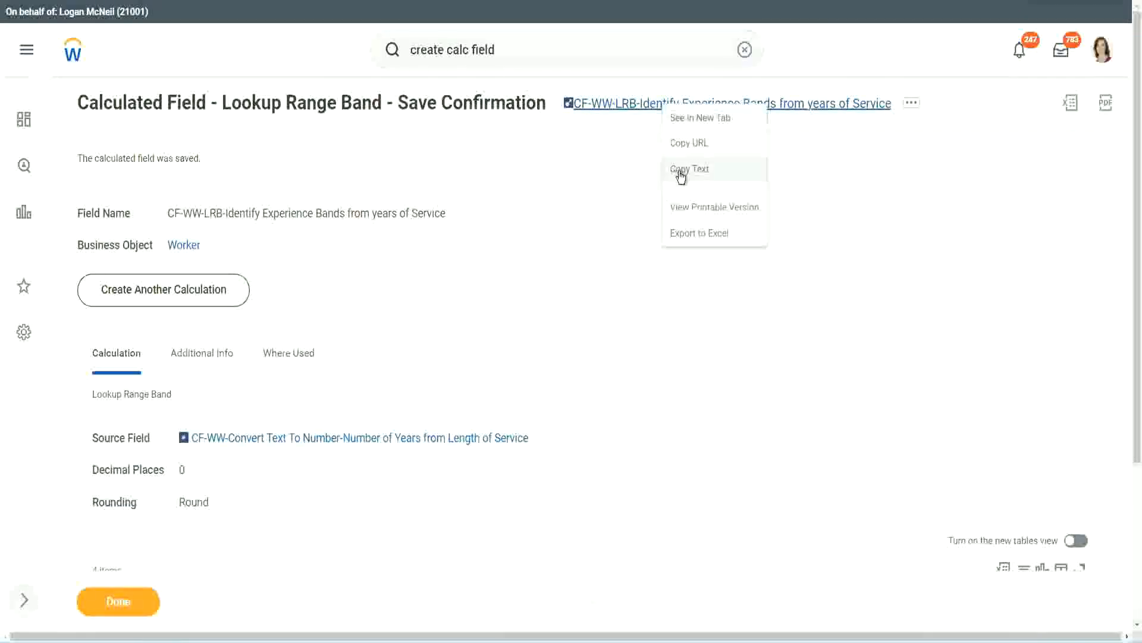
{"action": "left_click", "coordinate": [677, 177]}
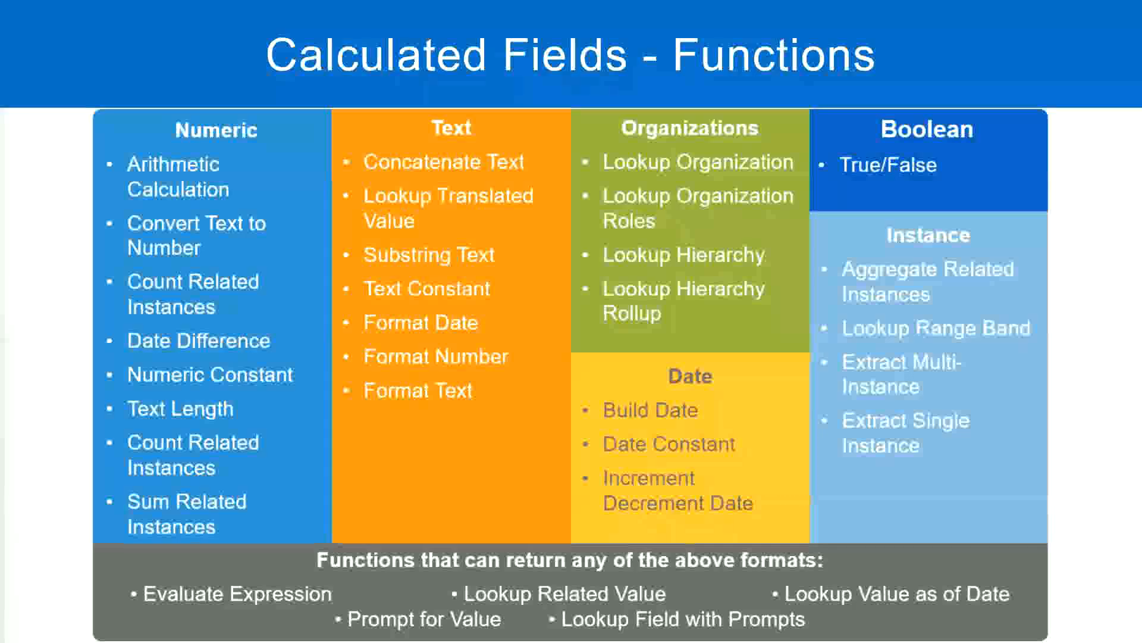
Step: Switch to the Notepad++ notes and add the amount 10,000 USD a few lines below the Eval Expression entry
{"action": "key", "text": "alt+Tab"}
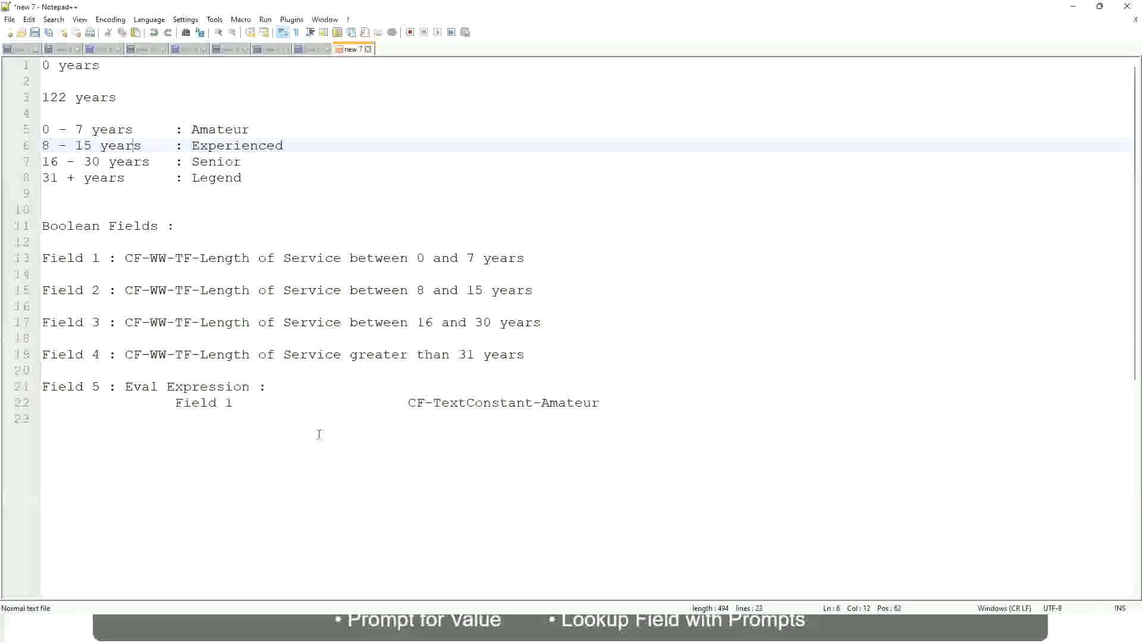
{"action": "left_click", "coordinate": [266, 466]}
{"action": "key", "text": "Return"}
{"action": "key", "text": "Return"}
{"action": "key", "text": "Return"}
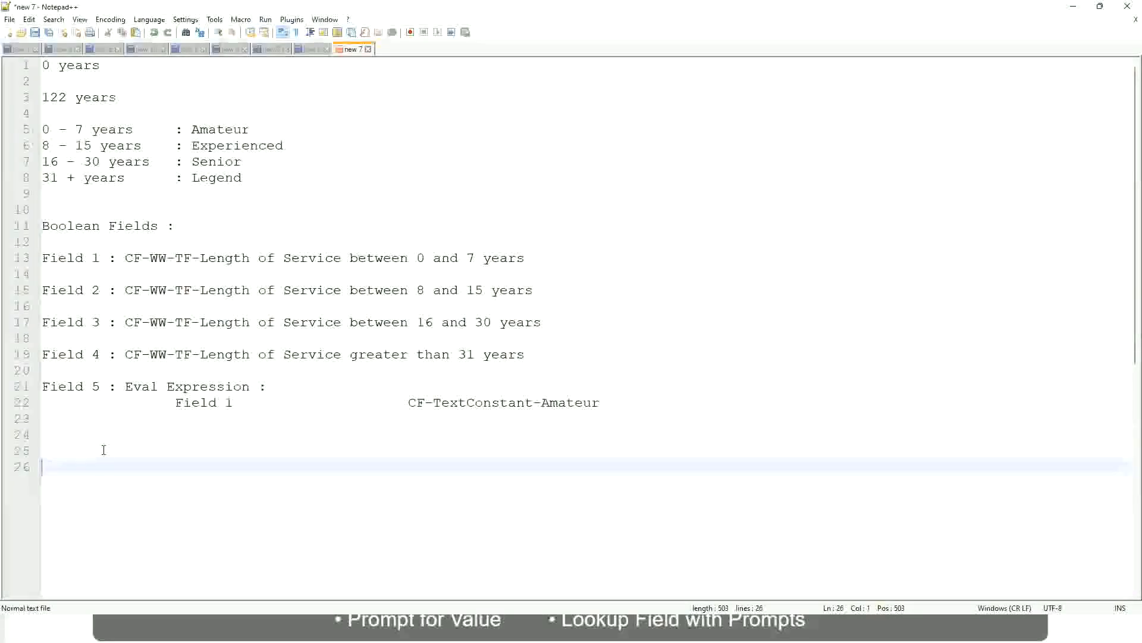
{"action": "type", "text": "10,000 USD"}
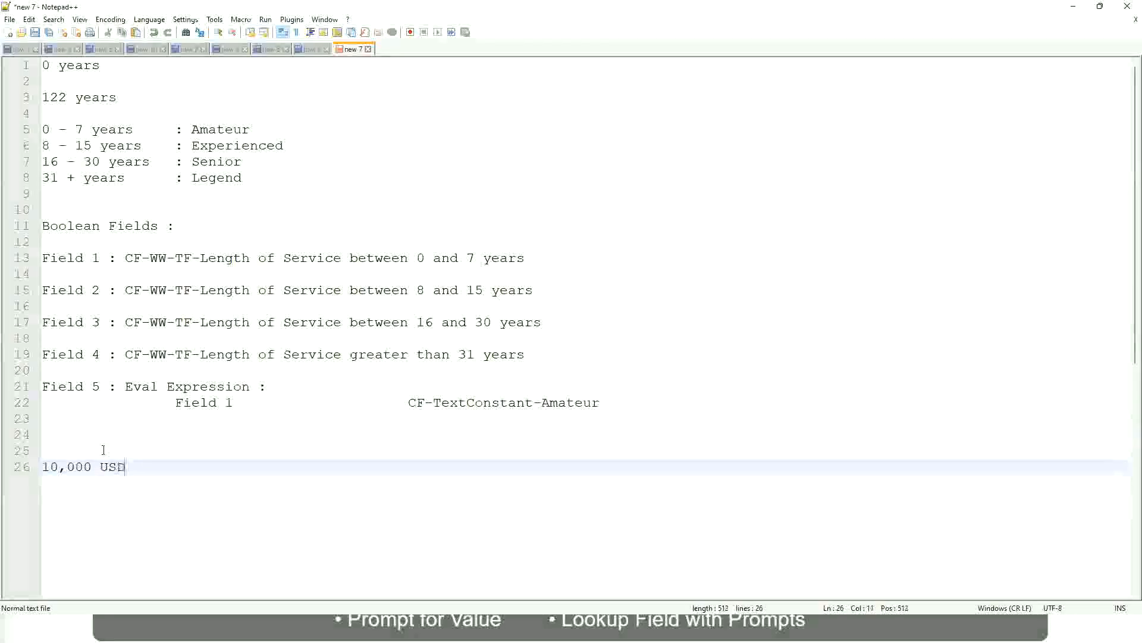
Step: Add the upper amount 1,000,000 USD on the same line, spaced well apart from 10,000 USD
{"action": "key", "text": "Tab"}
{"action": "key", "text": "Tab"}
{"action": "key", "text": "Tab"}
{"action": "key", "text": "Tab"}
{"action": "key", "text": "Tab"}
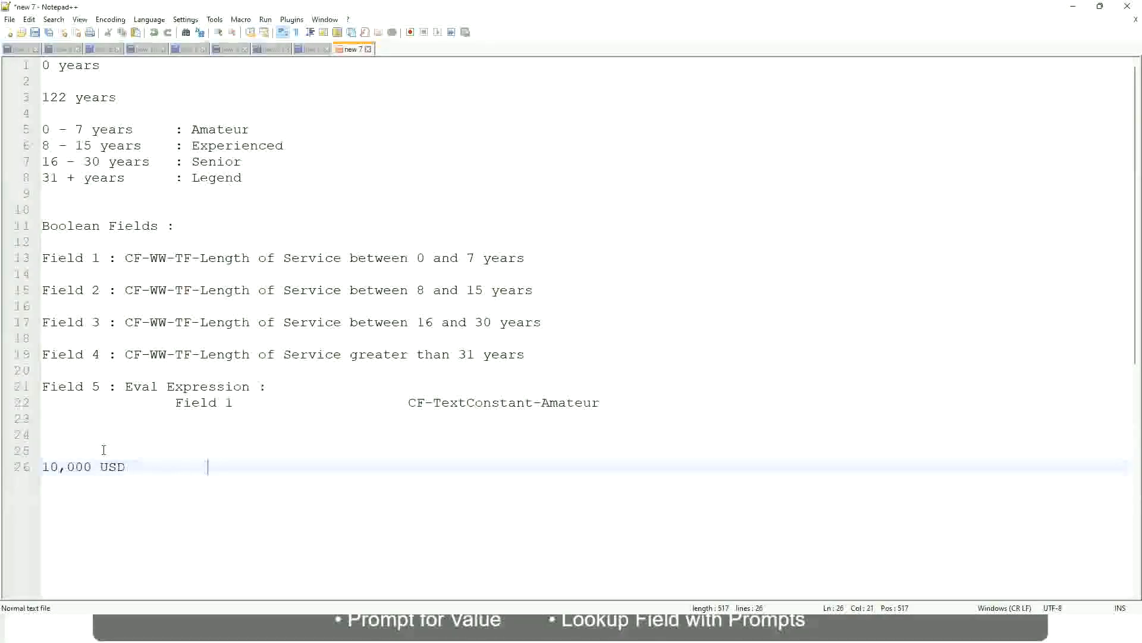
{"action": "type", "text": "1,000"}
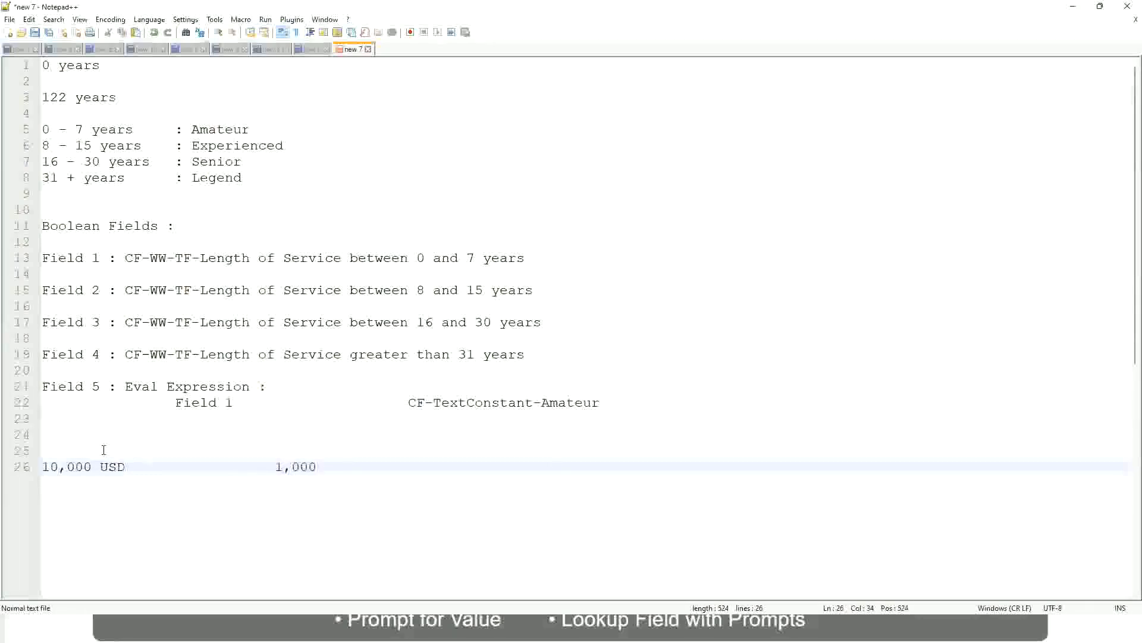
{"action": "type", "text": ",000"}
{"action": "key", "text": "Left"}
{"action": "key", "text": "Left"}
{"action": "key", "text": "Left"}
{"action": "key", "text": "Left"}
{"action": "key", "text": "Left"}
{"action": "key", "text": "Left"}
{"action": "key", "text": "Left"}
{"action": "key", "text": "Left"}
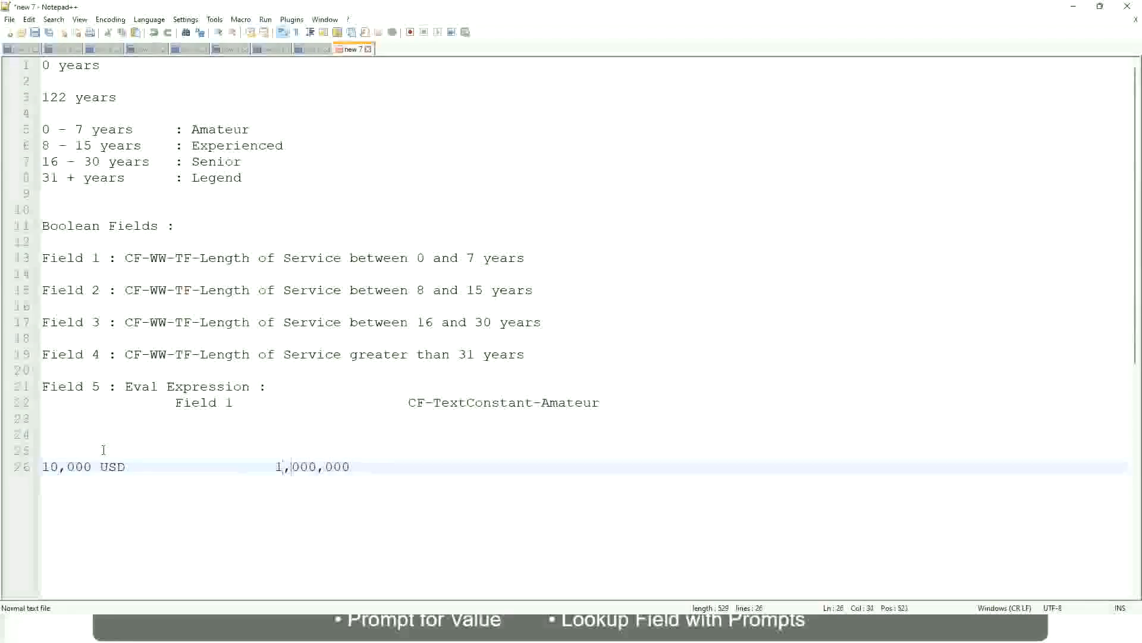
{"action": "key", "text": "Right"}
{"action": "key", "text": "Right"}
{"action": "key", "text": "Right"}
{"action": "key", "text": "Right"}
{"action": "key", "text": "Right"}
{"action": "key", "text": "Right"}
{"action": "key", "text": "Right"}
{"action": "key", "text": "Right"}
{"action": "key", "text": "Right"}
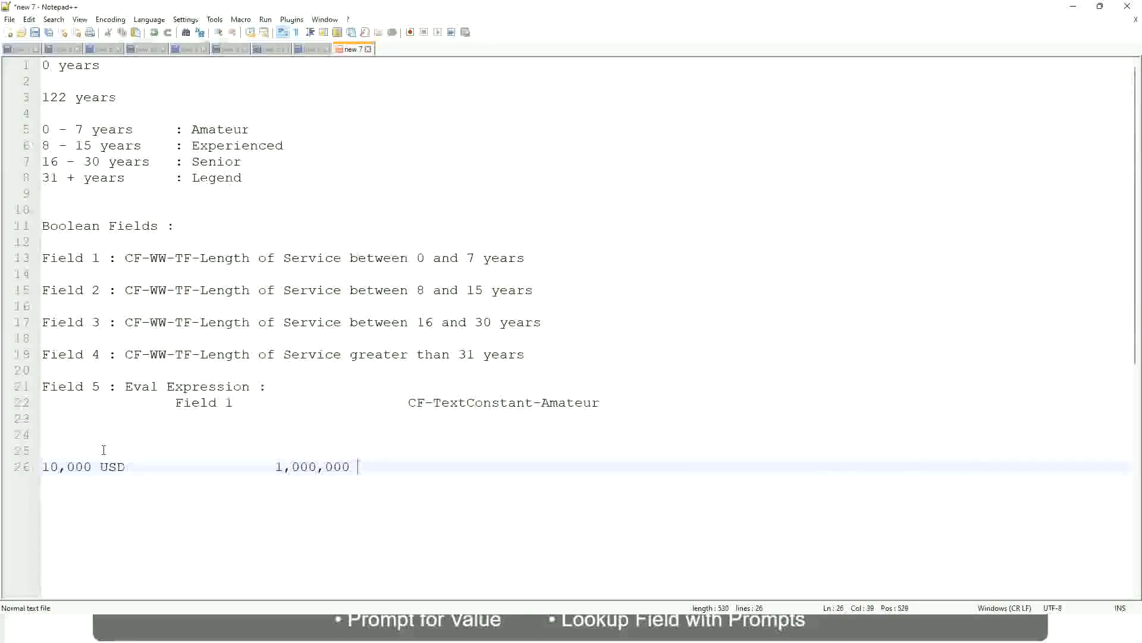
{"action": "type", "text": "USD"}
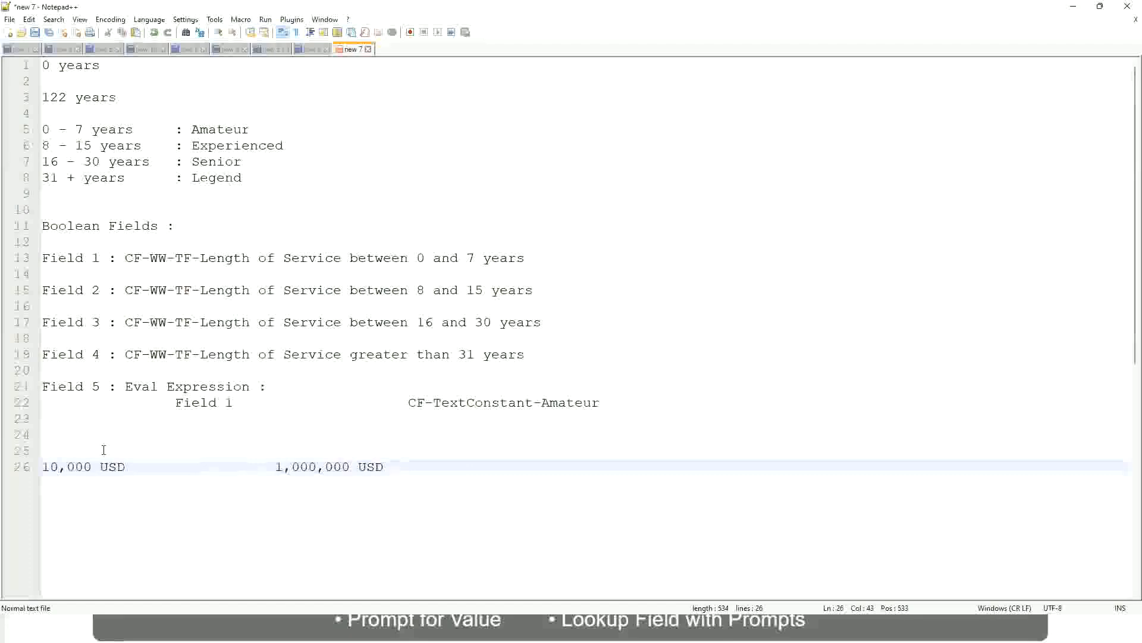
Step: Add the band line "10 - 50,000 : Low" below the USD amounts, leaving a blank line between
{"action": "key", "text": "Return"}
{"action": "key", "text": "Return"}
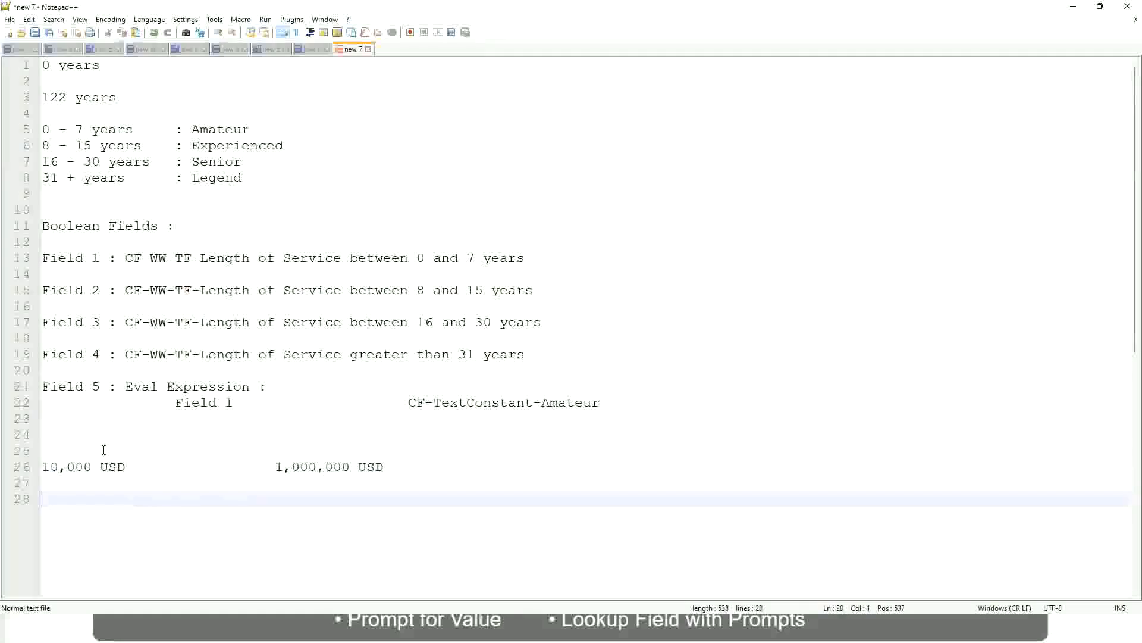
{"action": "type", "text": "10 - 50,000"}
{"action": "key", "text": "Tab"}
{"action": "key", "text": "Tab"}
{"action": "key", "text": "Tab"}
{"action": "key", "text": "Tab"}
{"action": "type", "text": ": Low"}
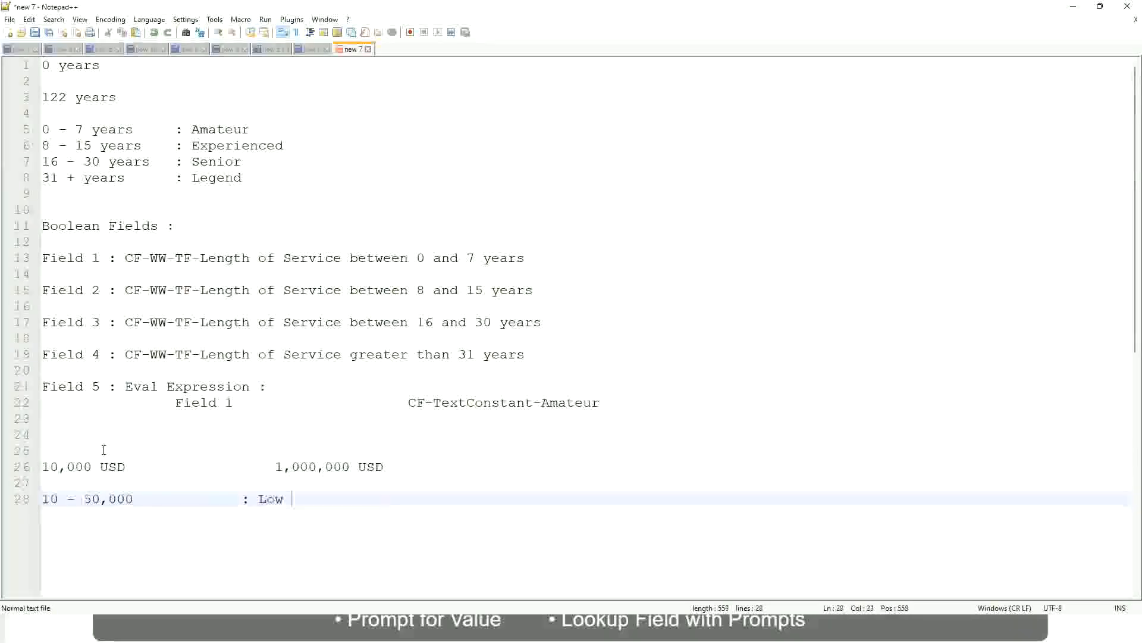
Step: Add the band line "50,001 - 150,000 : Medium" directly under the Low band, aligning the colons
{"action": "key", "text": "Return"}
{"action": "key", "text": "Return"}
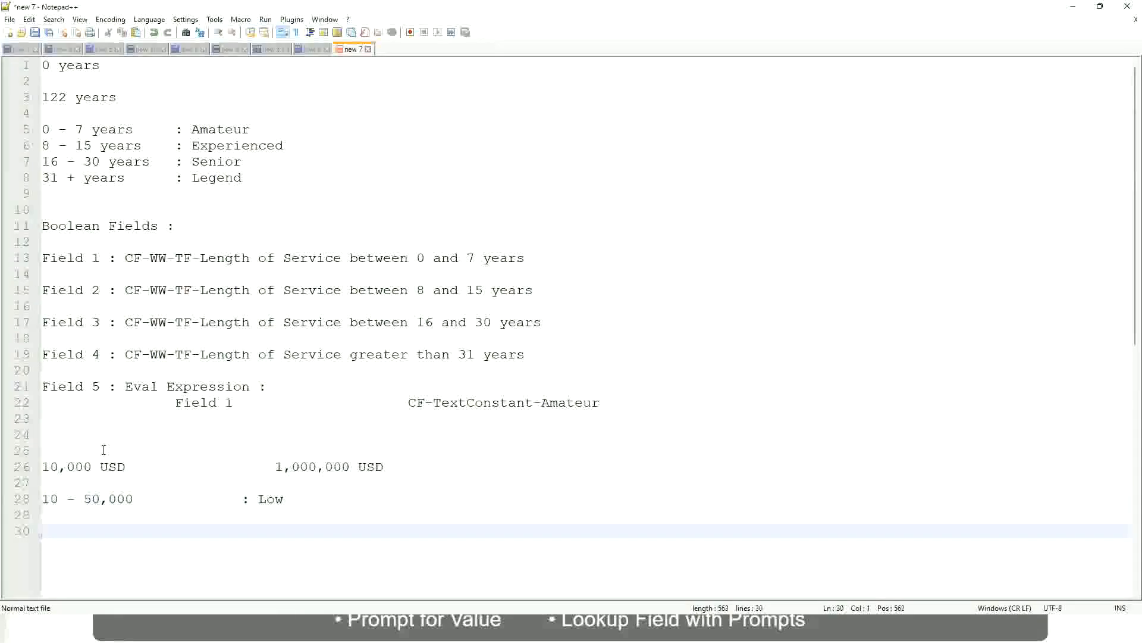
{"action": "key", "text": "Up"}
{"action": "type", "text": "5"}
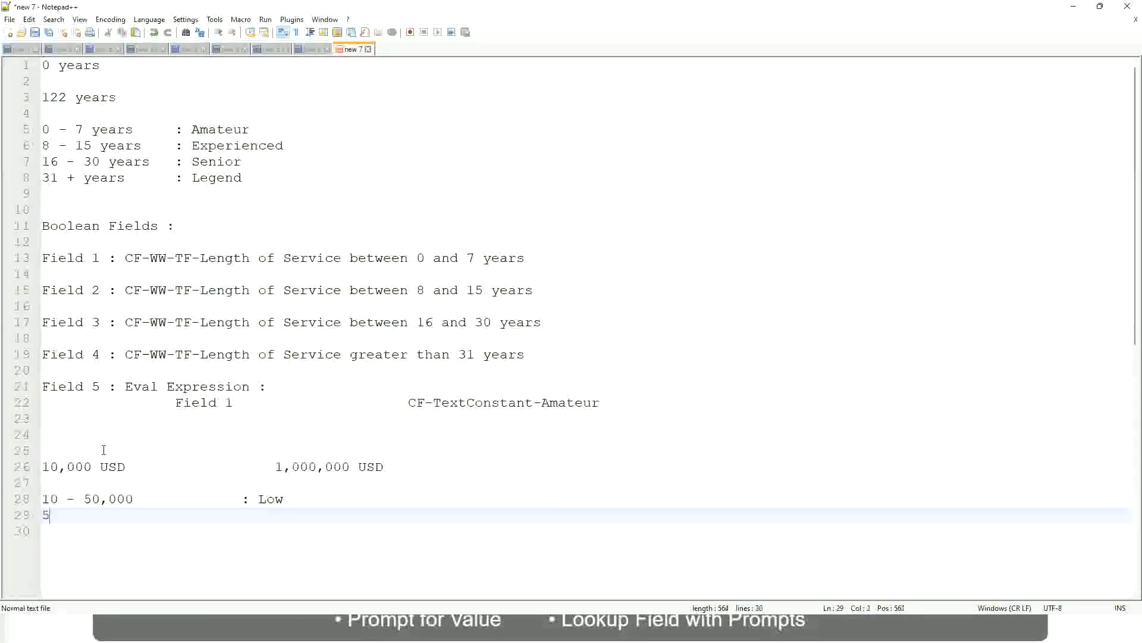
{"action": "type", "text": "0,001 - 150"}
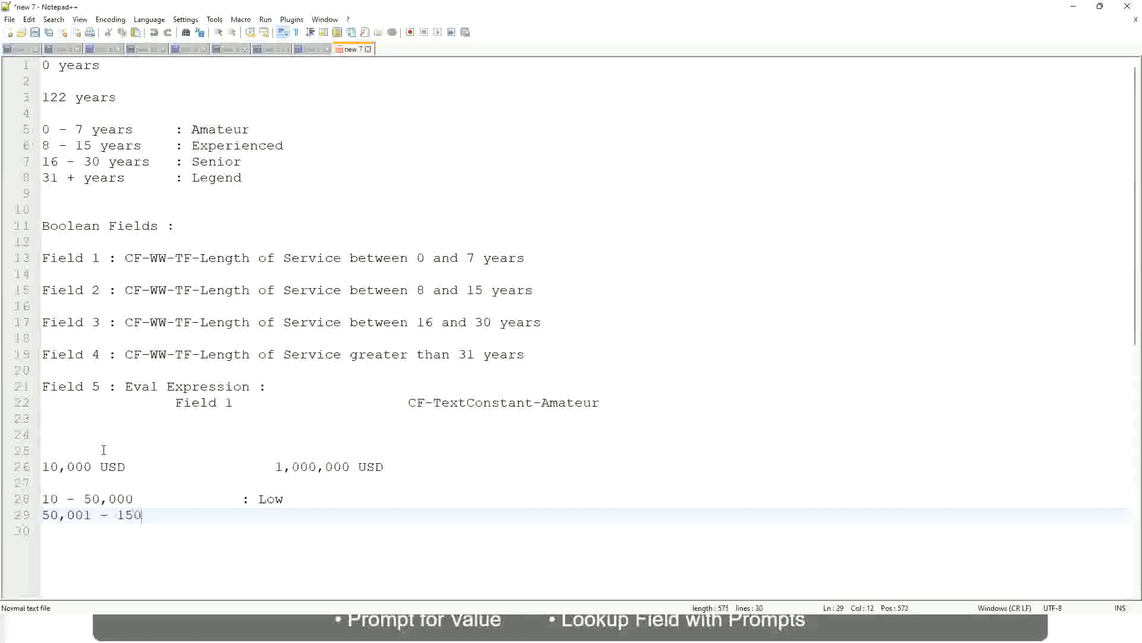
{"action": "type", "text": ",000"}
{"action": "key", "text": "Tab"}
{"action": "key", "text": "Tab"}
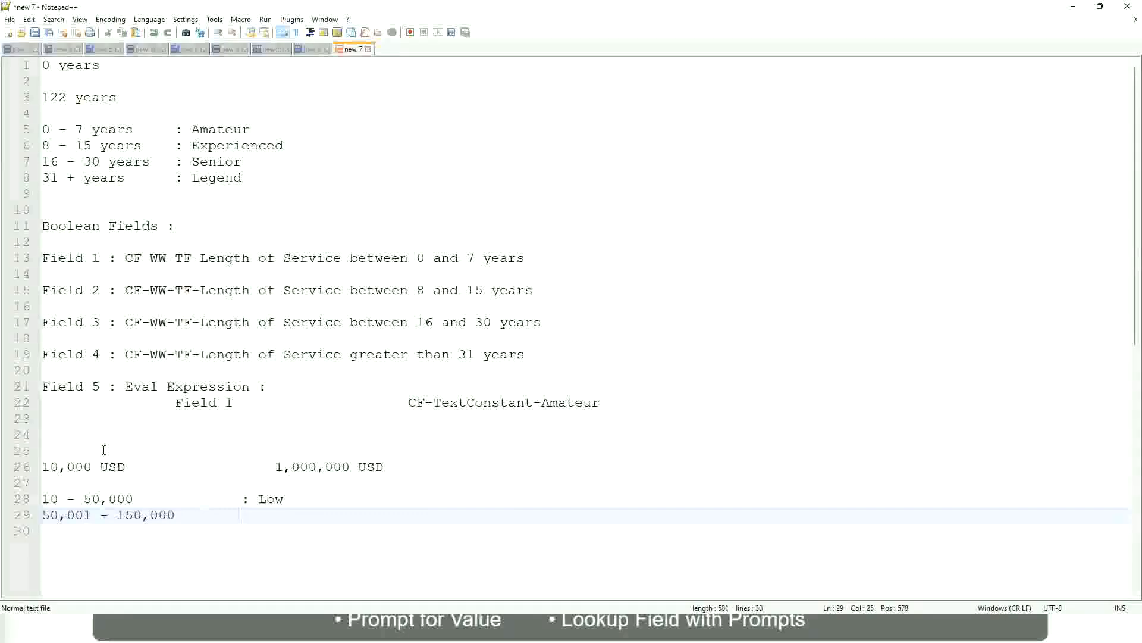
{"action": "type", "text": ": Medium"}
Step: Add the band line "> 150,000 : High" directly under the Medium band, aligning the colons
{"action": "key", "text": "Return"}
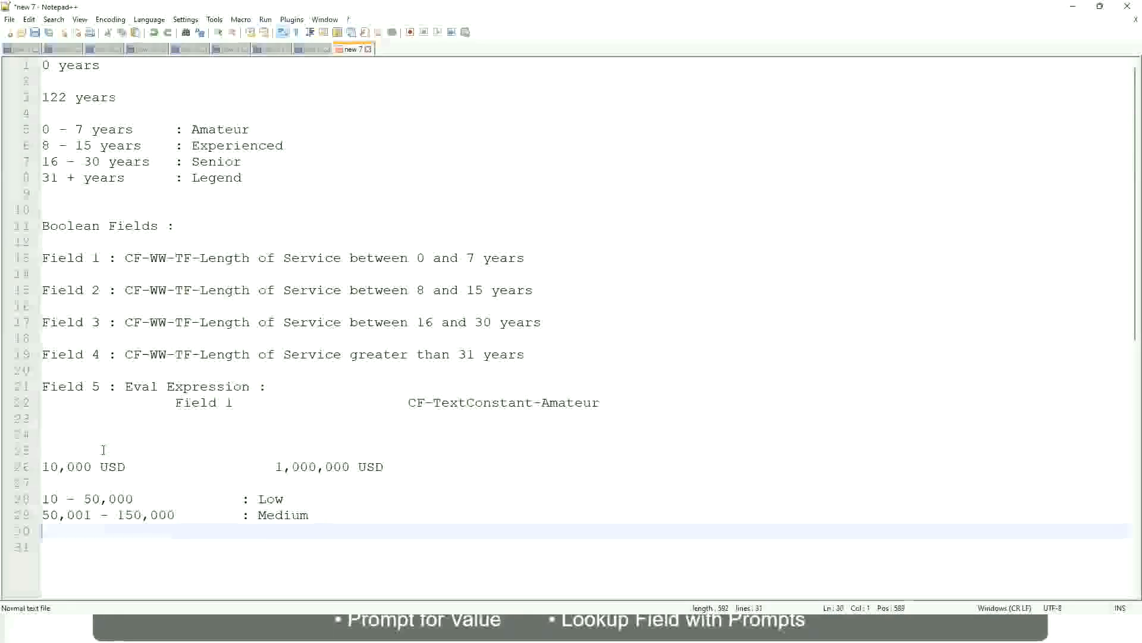
{"action": "type", "text": "> 1"}
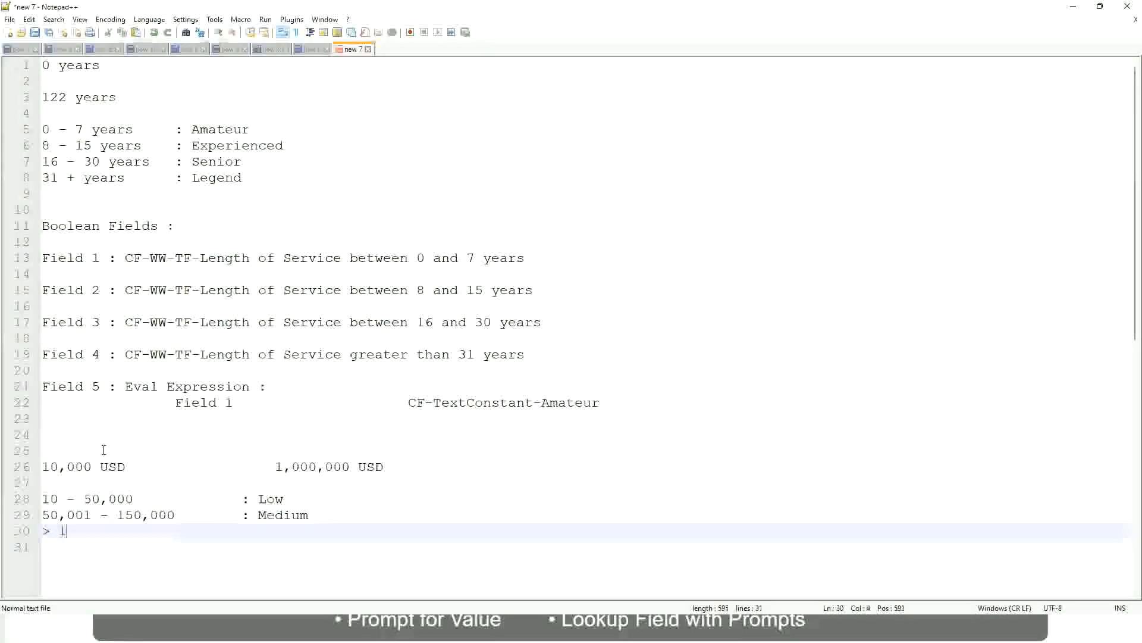
{"action": "type", "text": "50,000"}
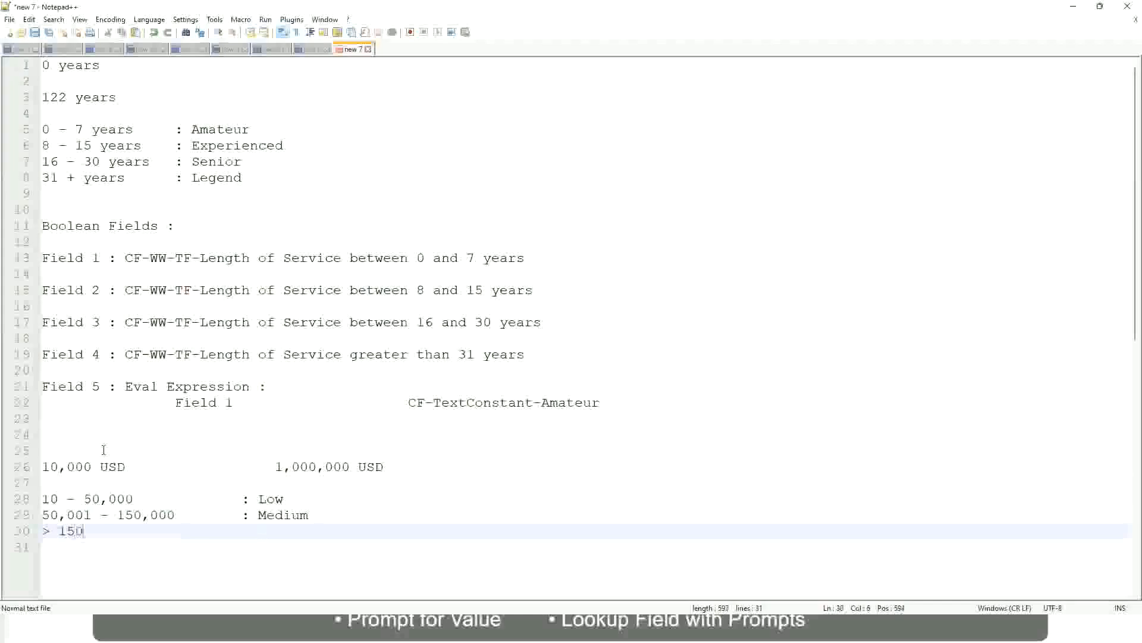
{"action": "key", "text": "Tab"}
{"action": "key", "text": "Tab"}
{"action": "key", "text": "Tab"}
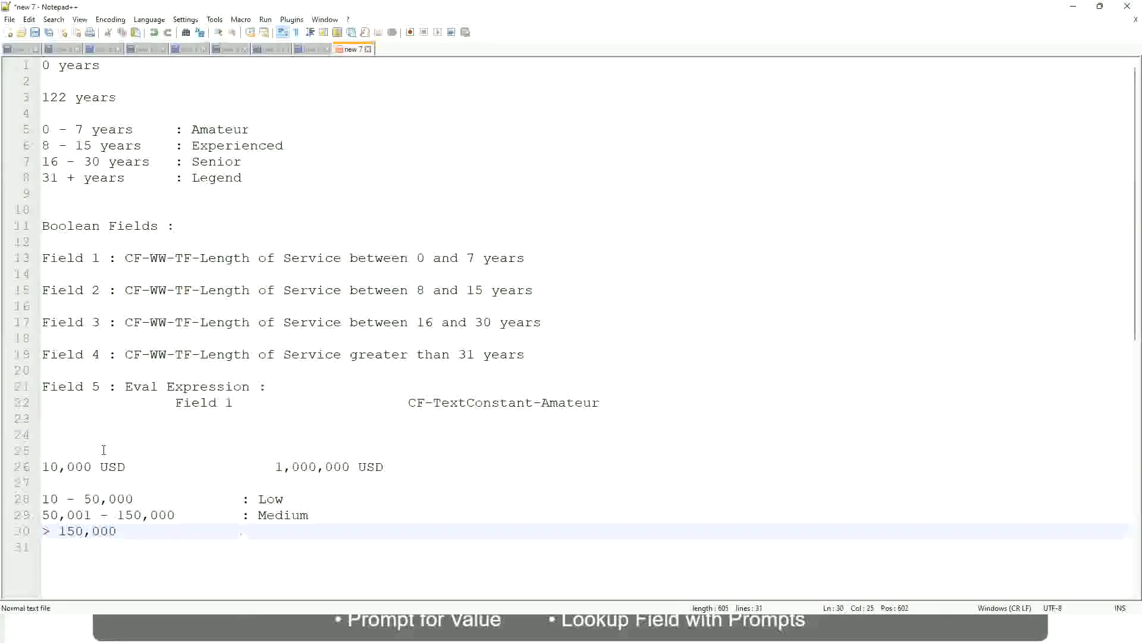
{"action": "type", "text": ": High"}
Step: Review the USD amount range and the Low, Medium and High bands noted below it
{"action": "left_click", "coordinate": [36, 466]}
{"action": "left_click", "coordinate": [50, 467]}
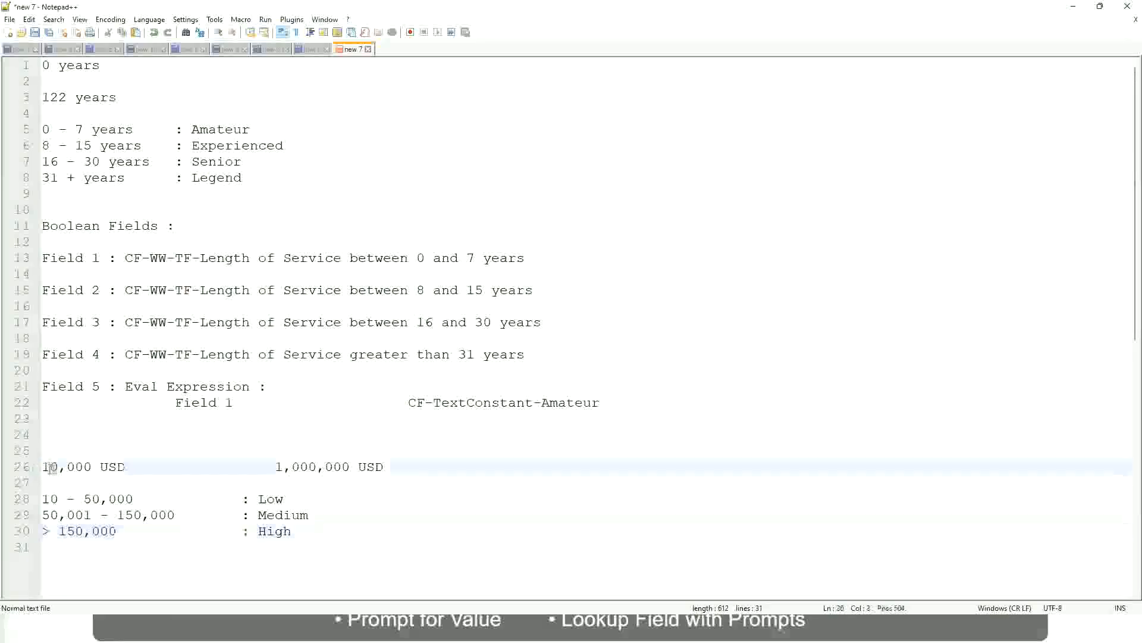
{"action": "double_click", "coordinate": [341, 468]}
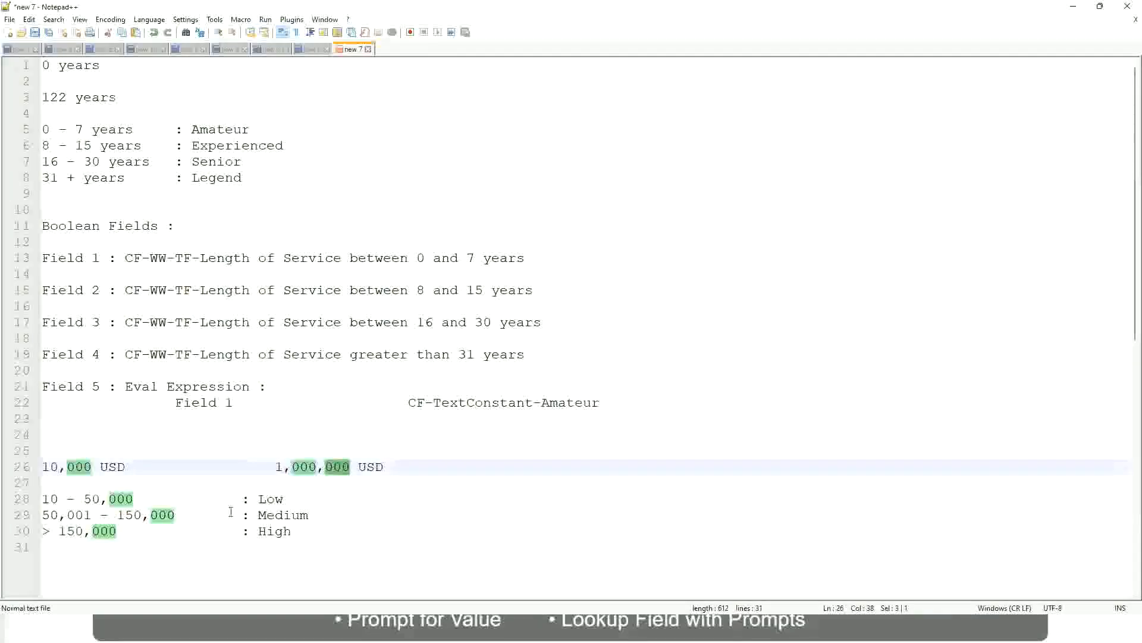
{"action": "left_click", "coordinate": [209, 515]}
{"action": "left_click", "coordinate": [37, 467]}
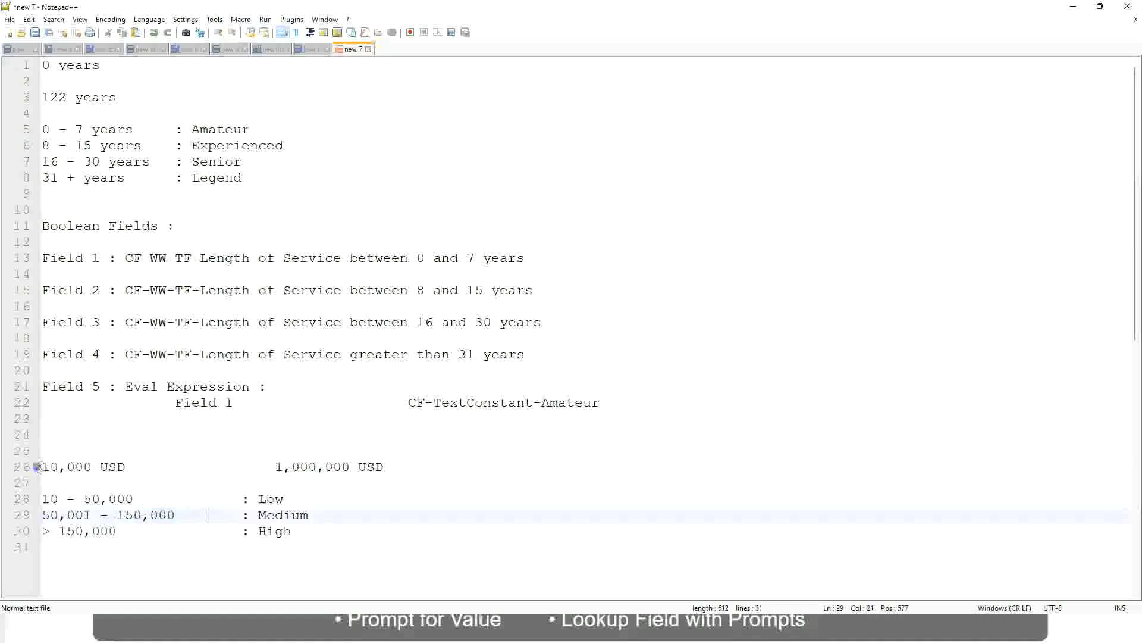
{"action": "left_click", "coordinate": [353, 467]}
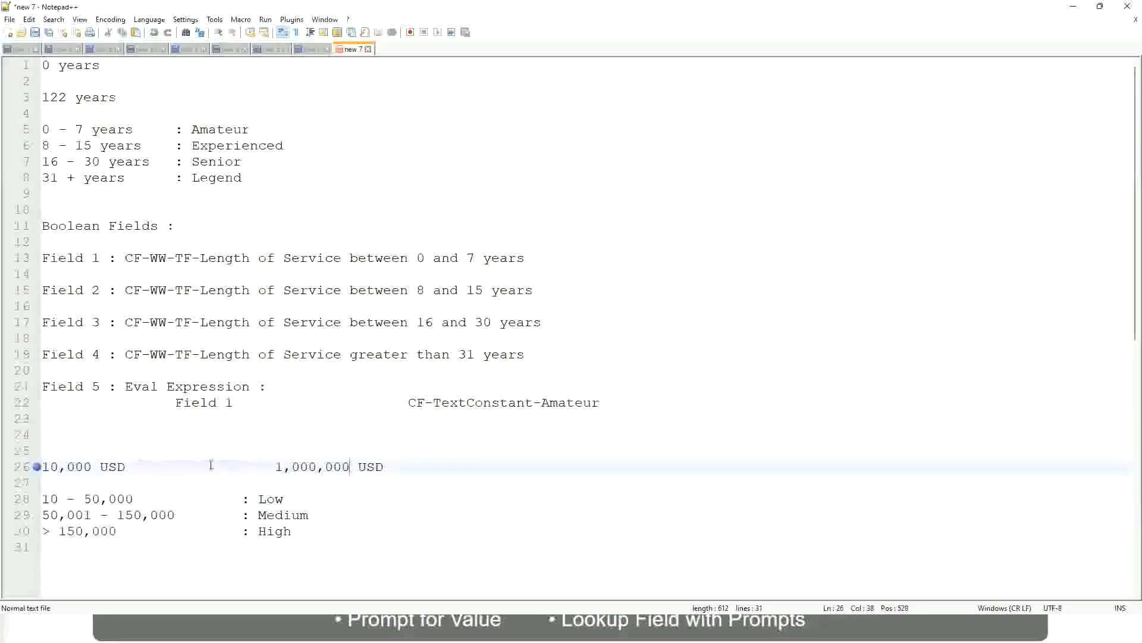
{"action": "left_click", "coordinate": [280, 500]}
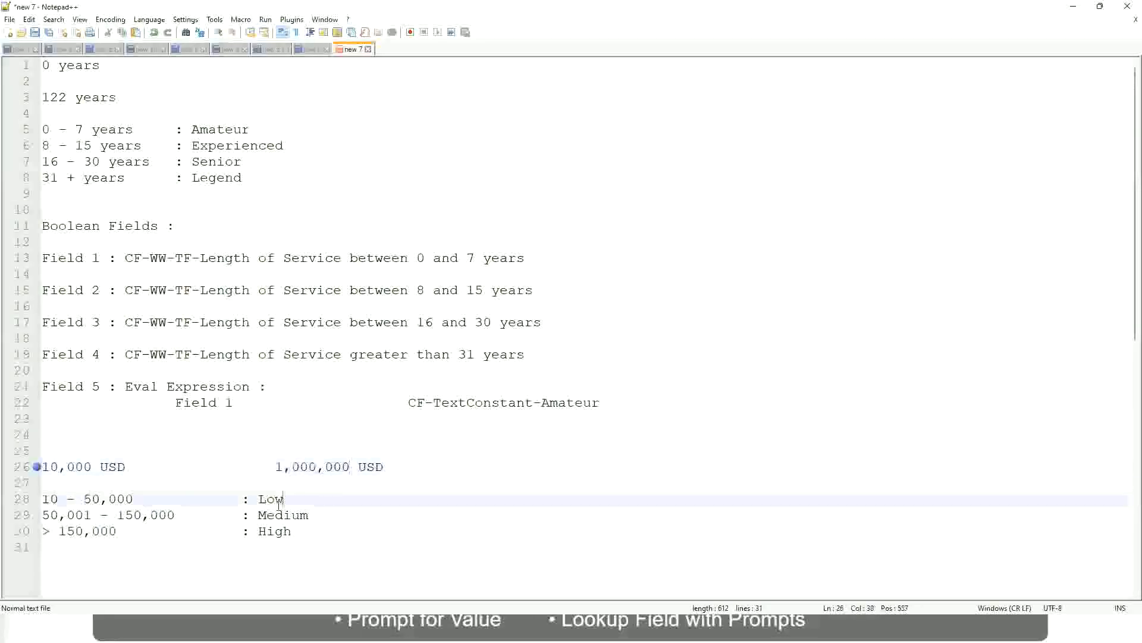
{"action": "left_click", "coordinate": [277, 503]}
{"action": "left_click", "coordinate": [275, 521]}
{"action": "left_click", "coordinate": [275, 534]}
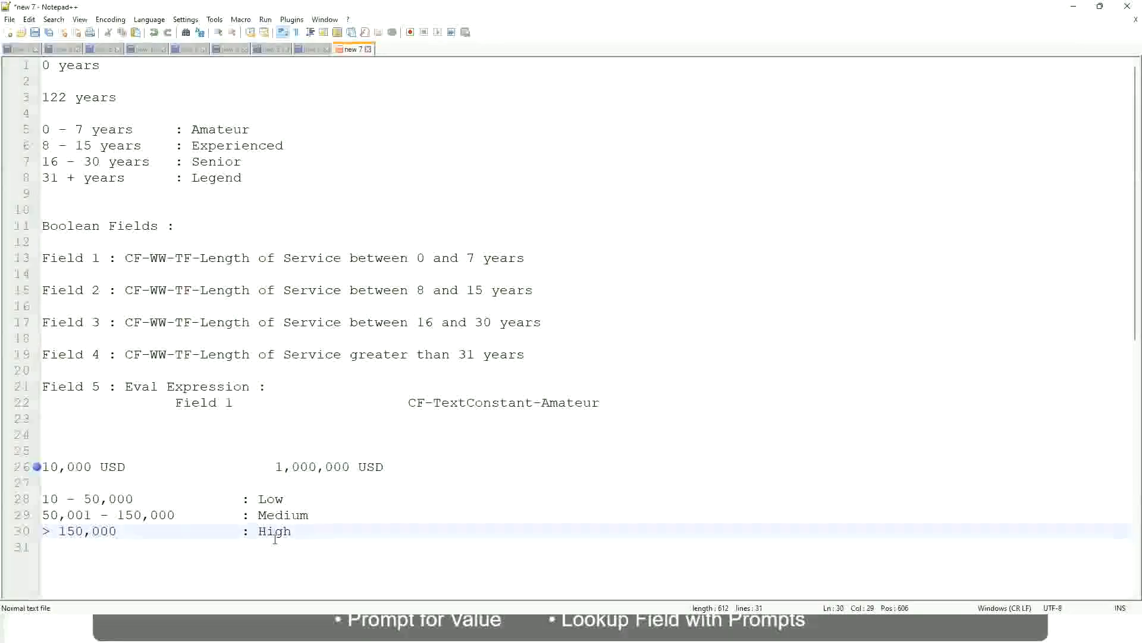
{"action": "left_click", "coordinate": [145, 485]}
{"action": "left_click", "coordinate": [280, 545]}
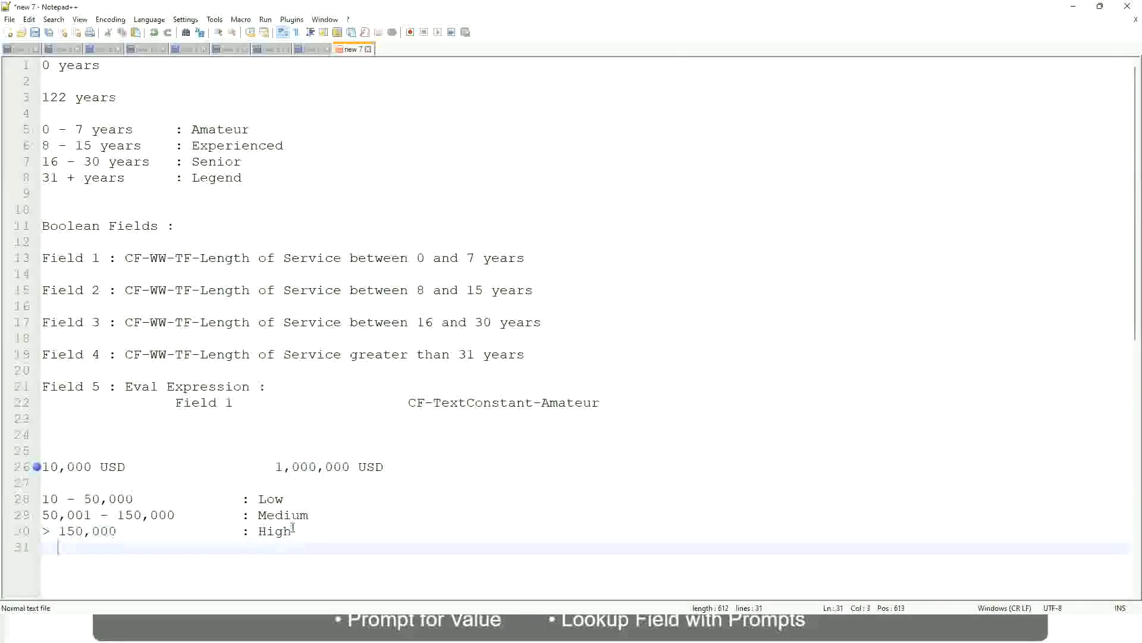
{"action": "left_click", "coordinate": [294, 527]}
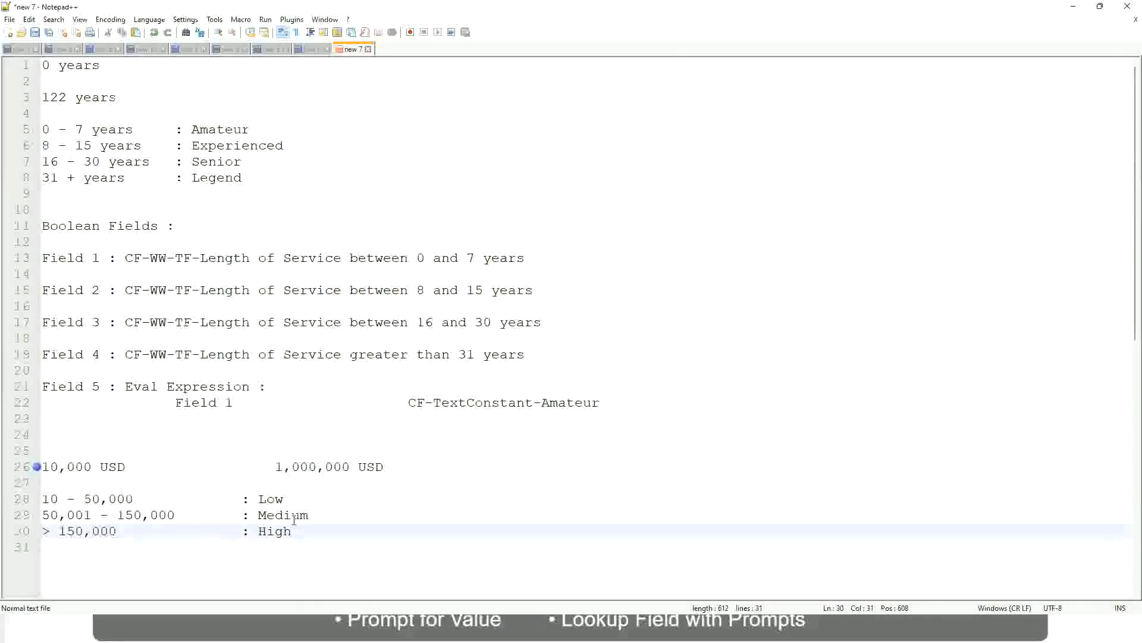